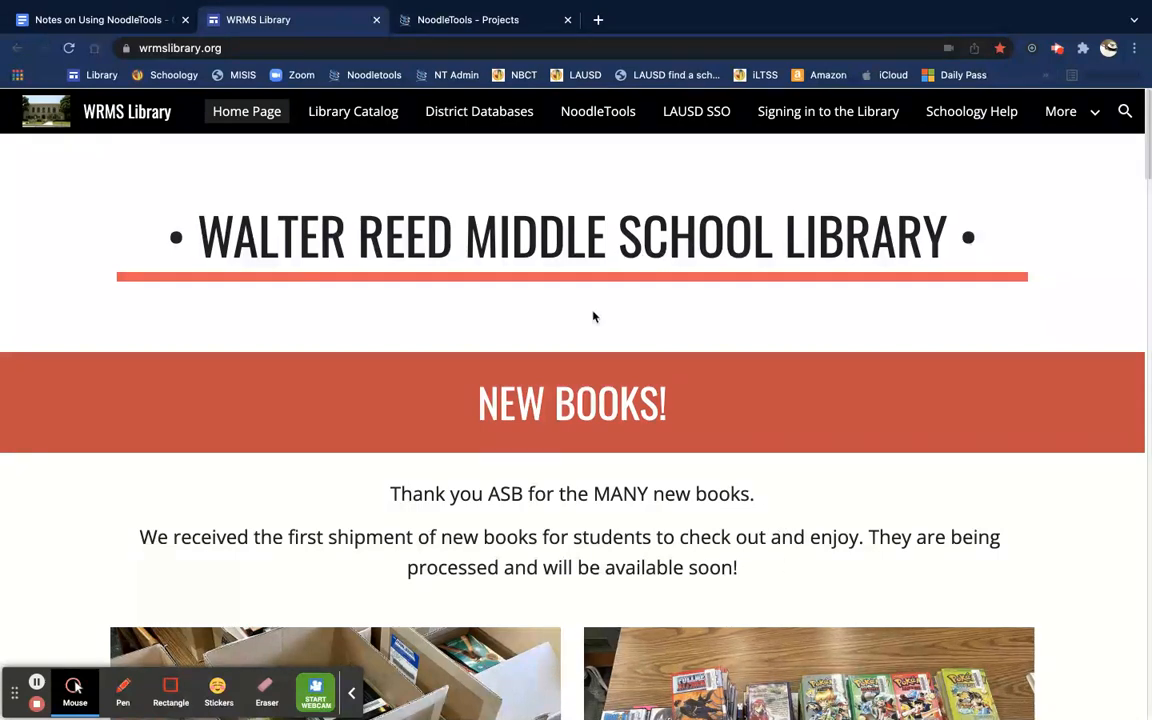
Step: From the projects page, open the Julia Child project and browse its alphabetized citations
click(505, 21)
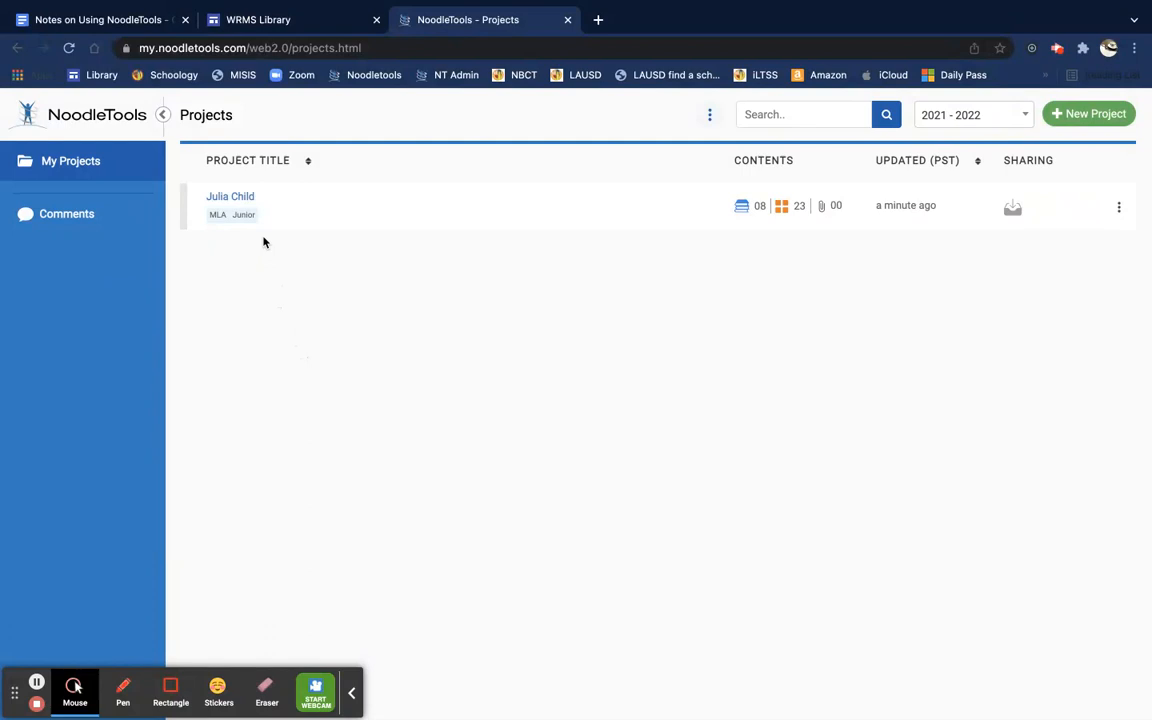
click(237, 196)
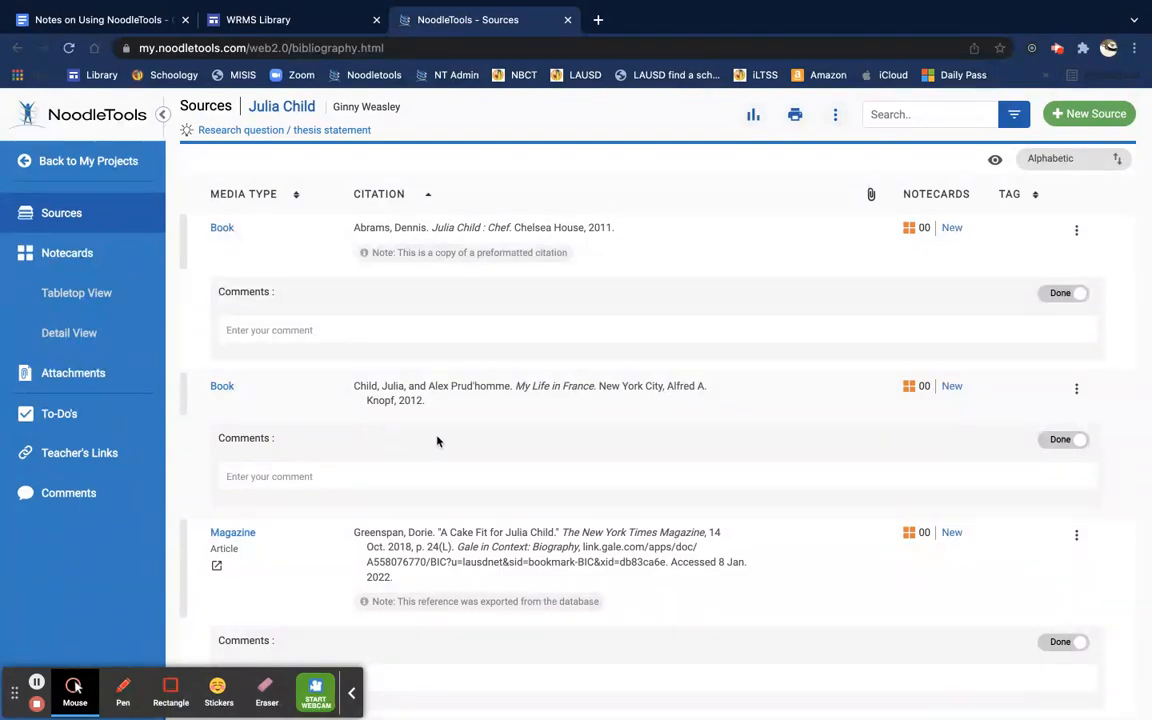
scroll(582, 414, down, 3)
scroll(582, 414, down, 10)
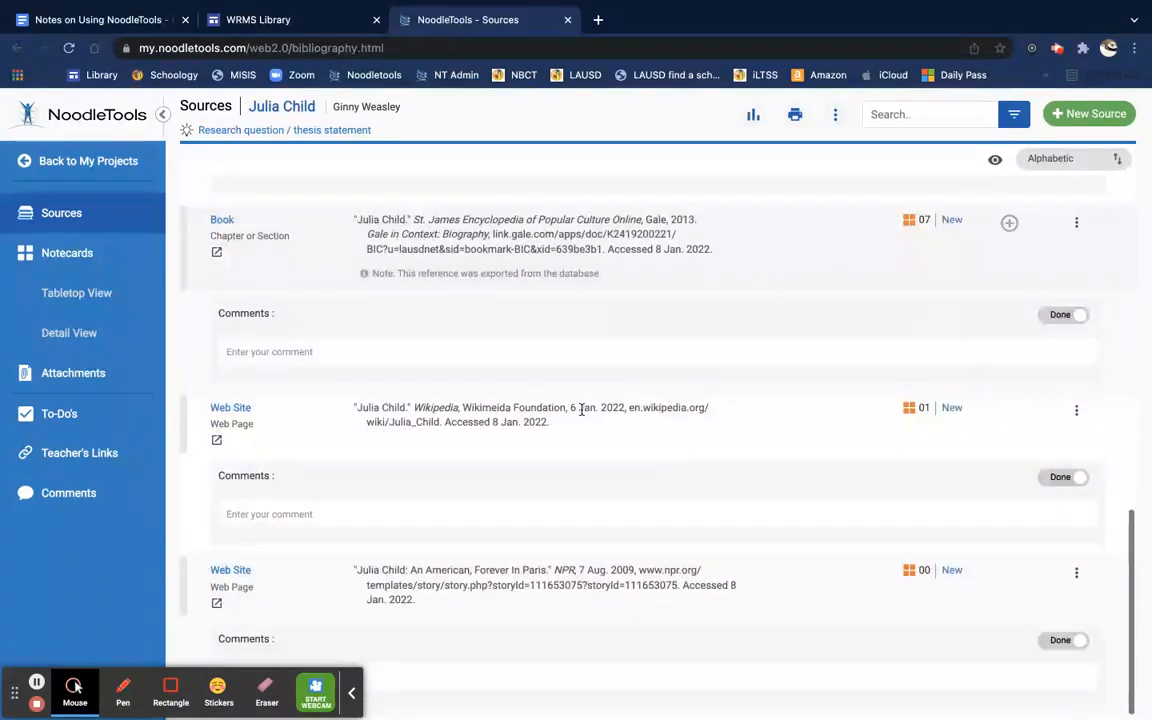
scroll(583, 416, up, 15)
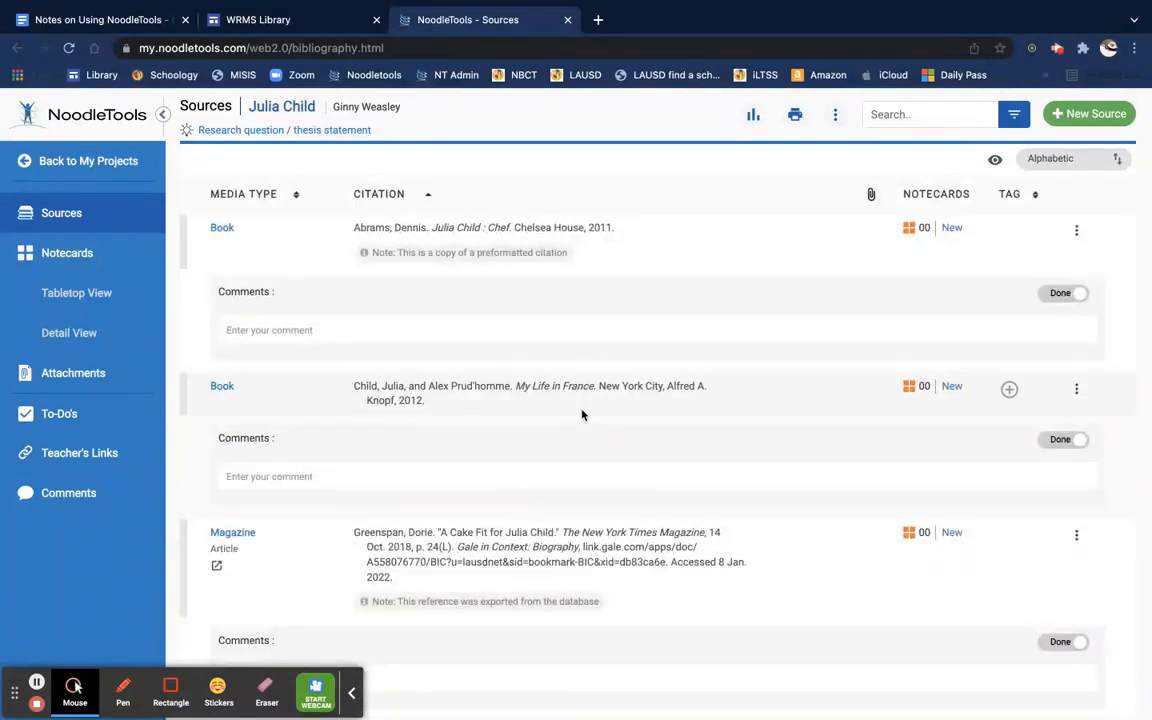
Step: Export all Julia Child sources to Google Docs as 'Sources for Julia Child' using the school account
click(795, 117)
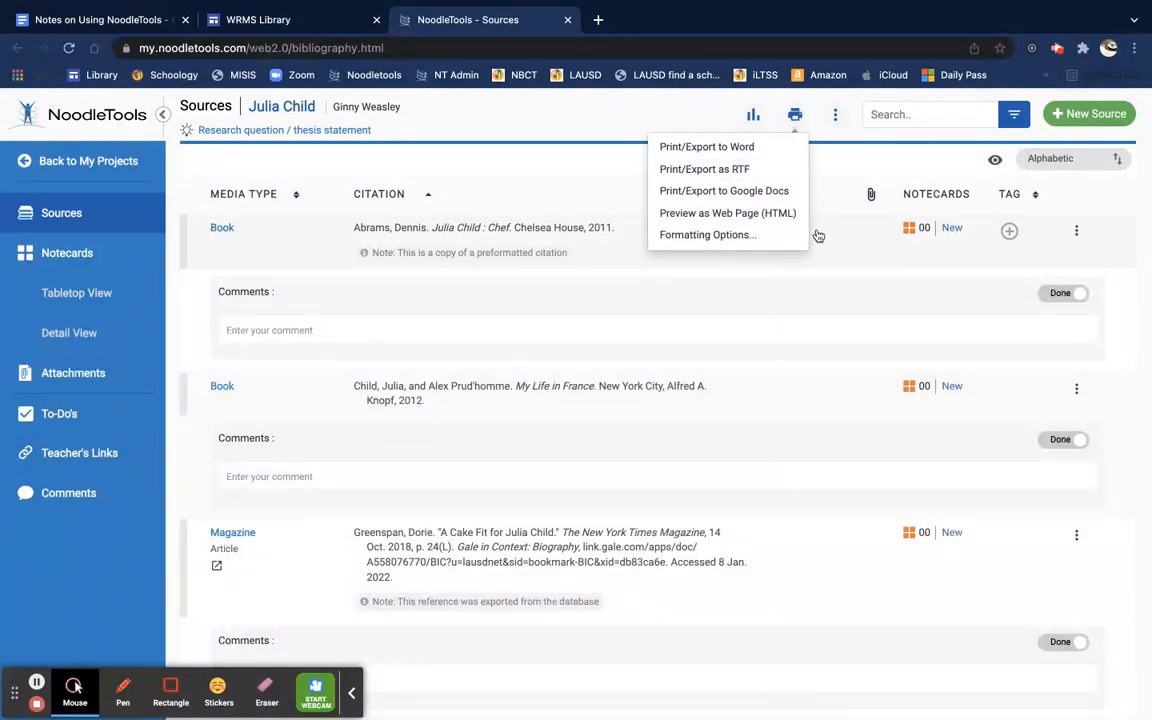
click(778, 193)
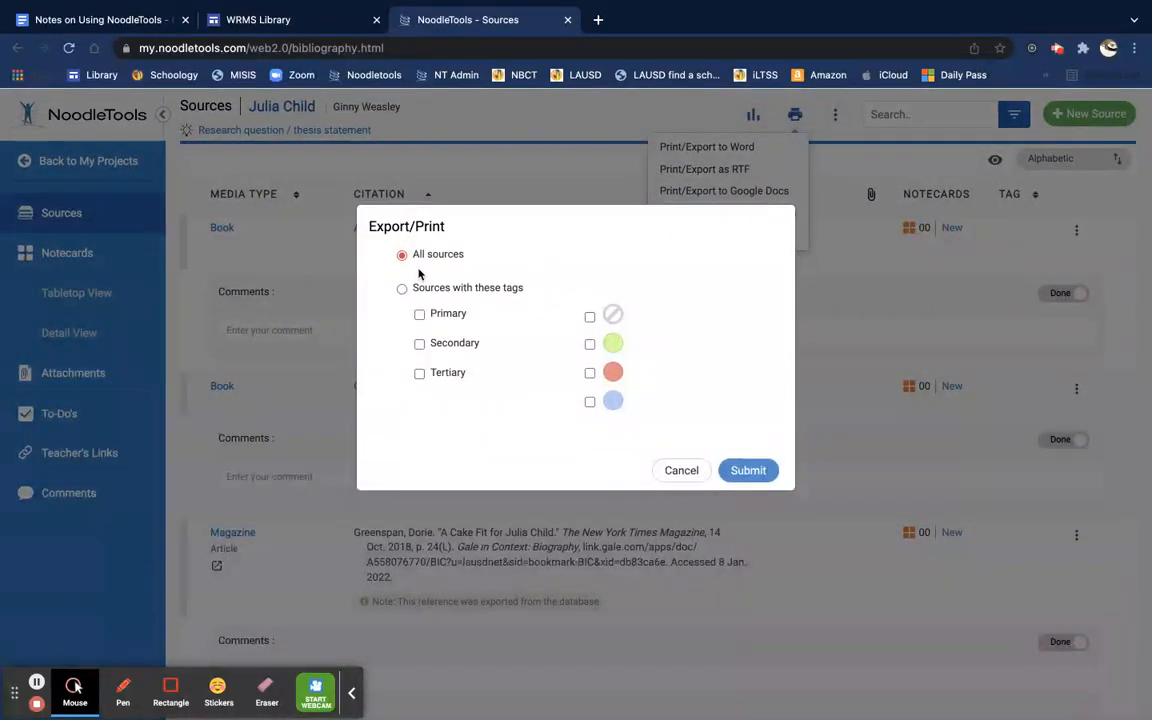
click(748, 470)
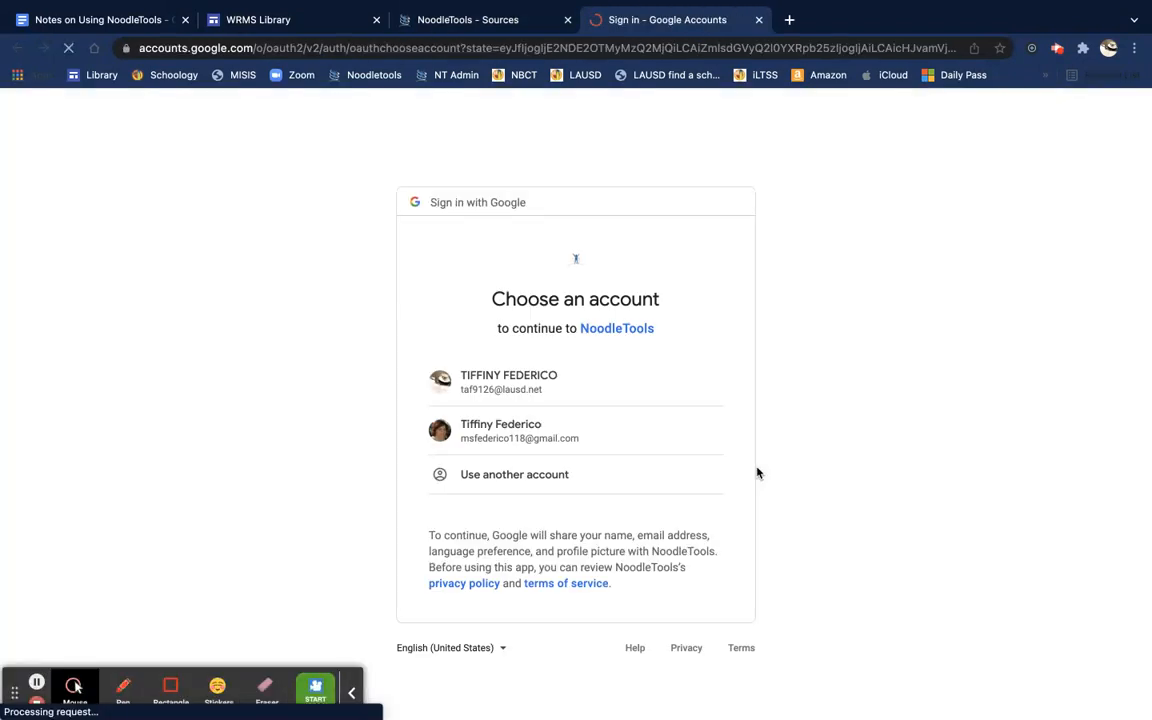
click(545, 384)
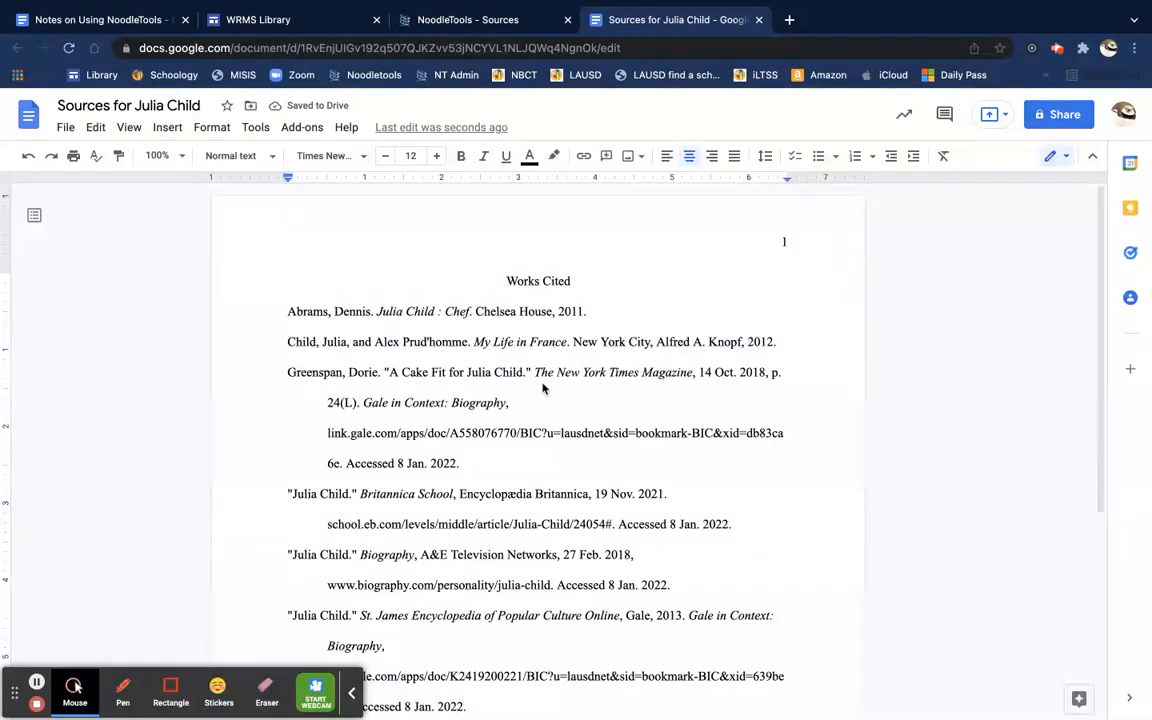
scroll(543, 389, down, 4)
scroll(543, 389, down, 3)
scroll(543, 389, up, 5)
scroll(543, 389, up, 2)
scroll(334, 645, down, 1)
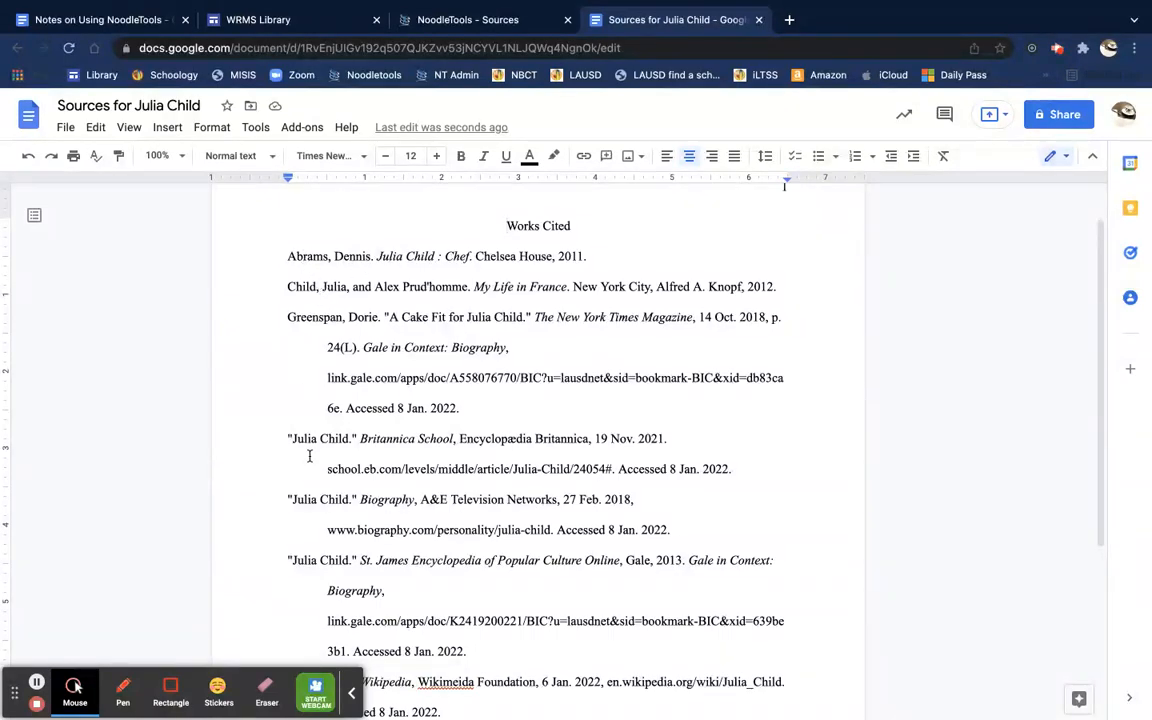
scroll(311, 503, down, 3)
scroll(311, 503, down, 2)
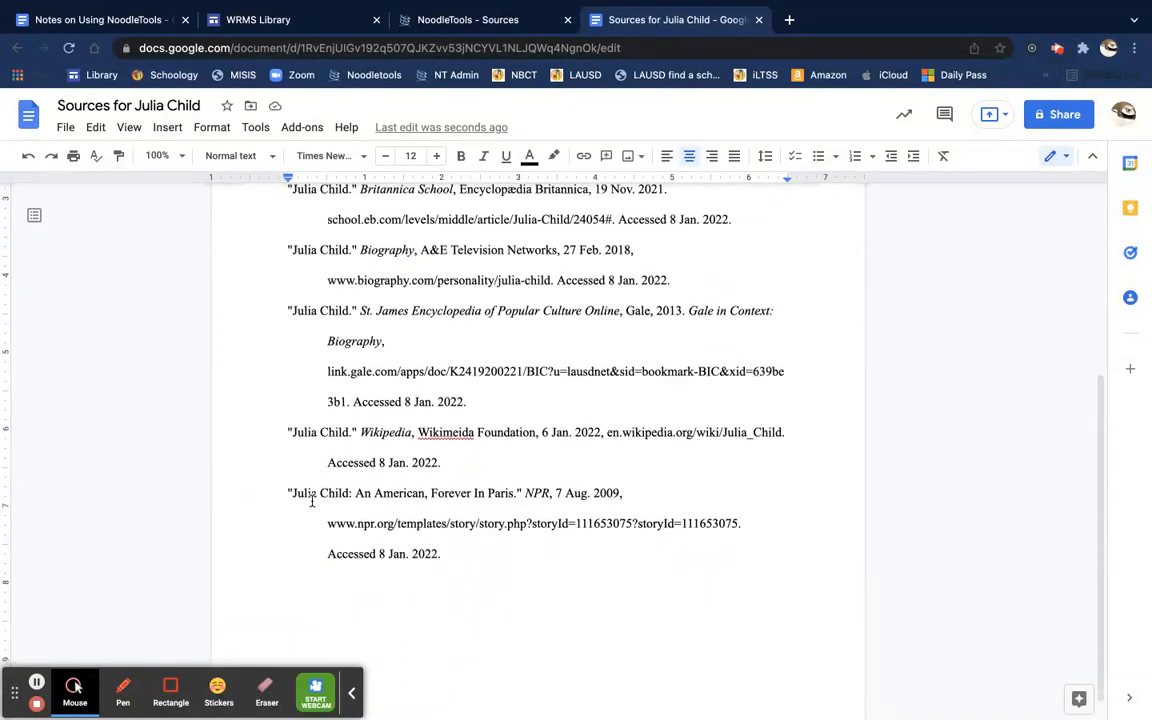
scroll(311, 503, up, 5)
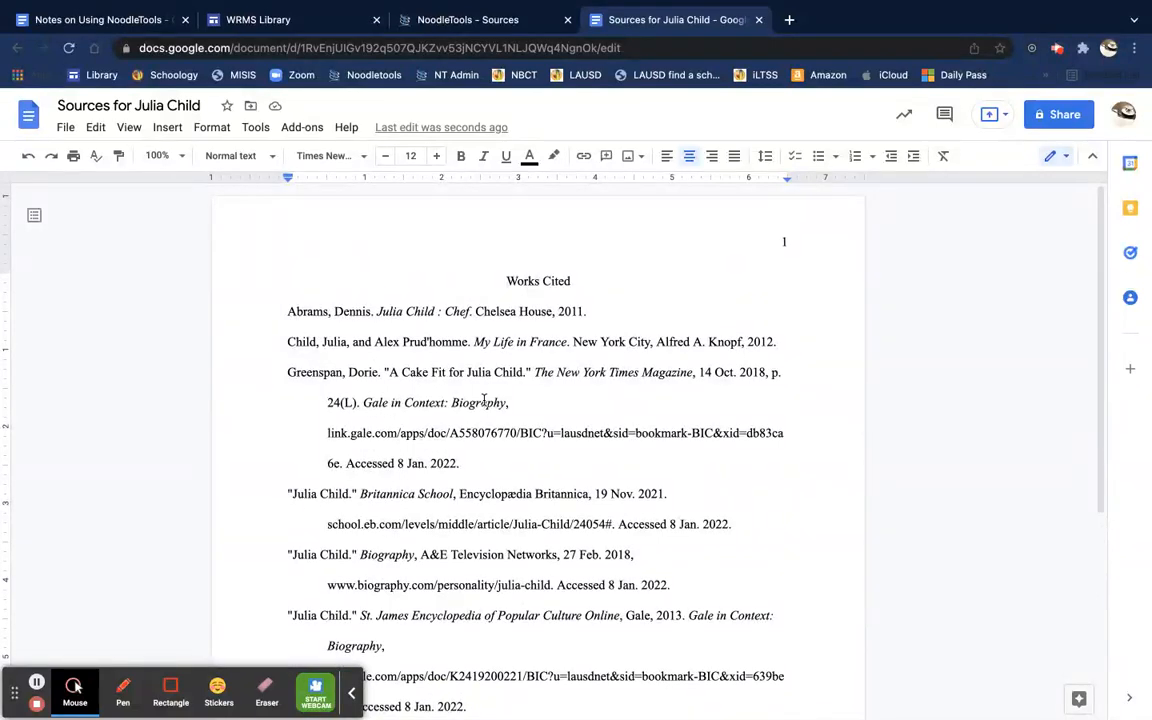
Step: Insert a right-aligned blank line above the Works Cited heading
click(782, 242)
double_click(782, 242)
click(783, 243)
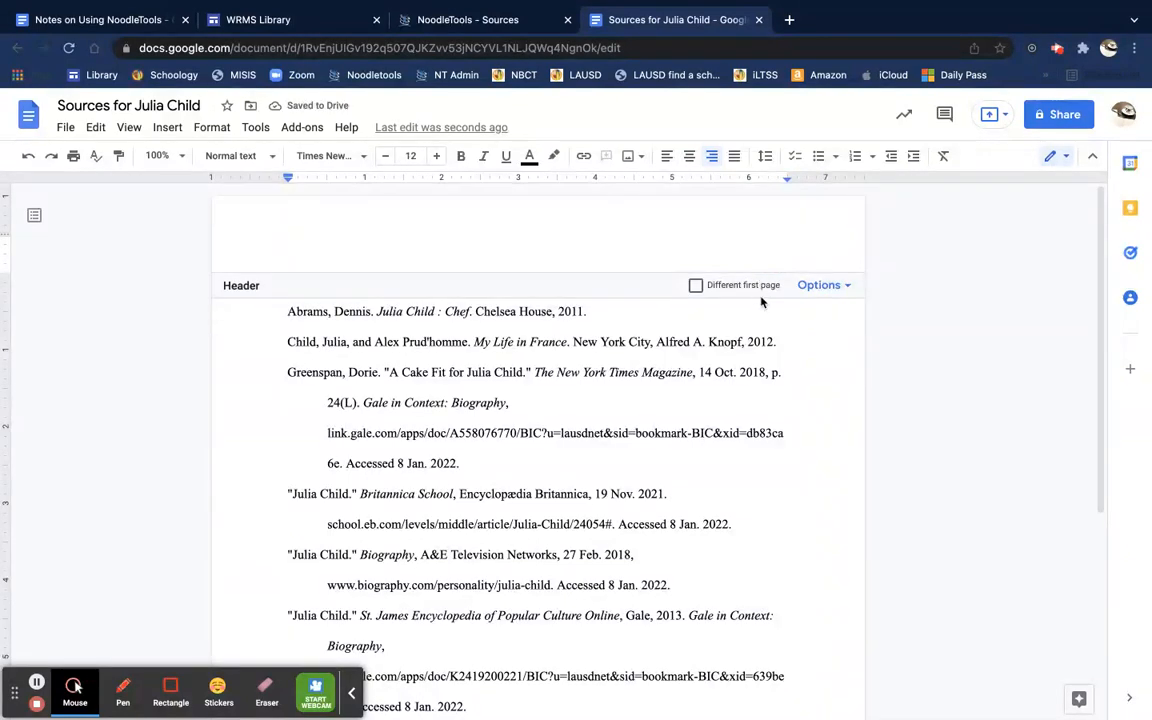
click(785, 342)
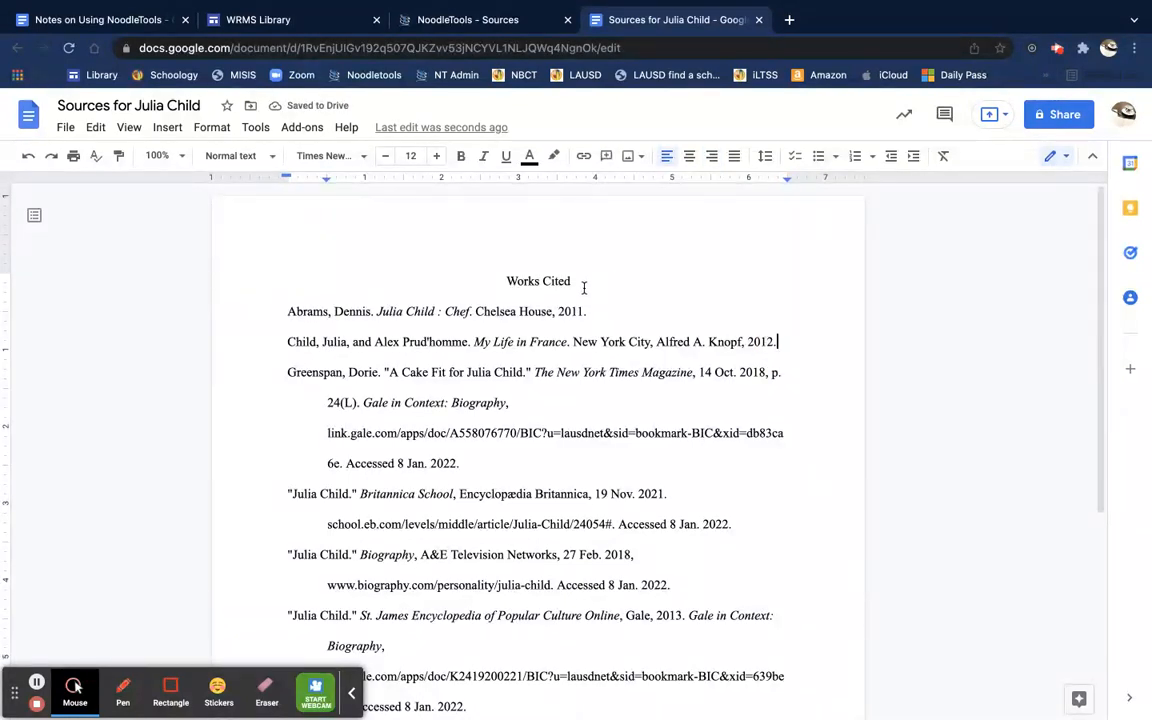
click(503, 281)
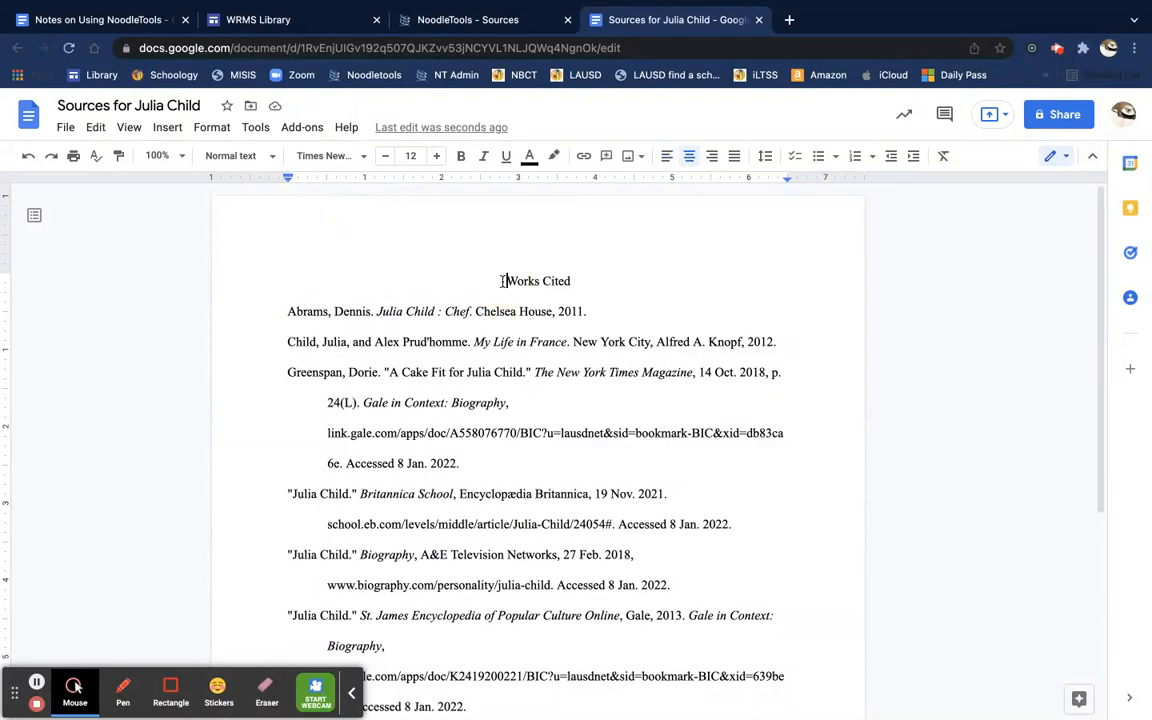
key(Return)
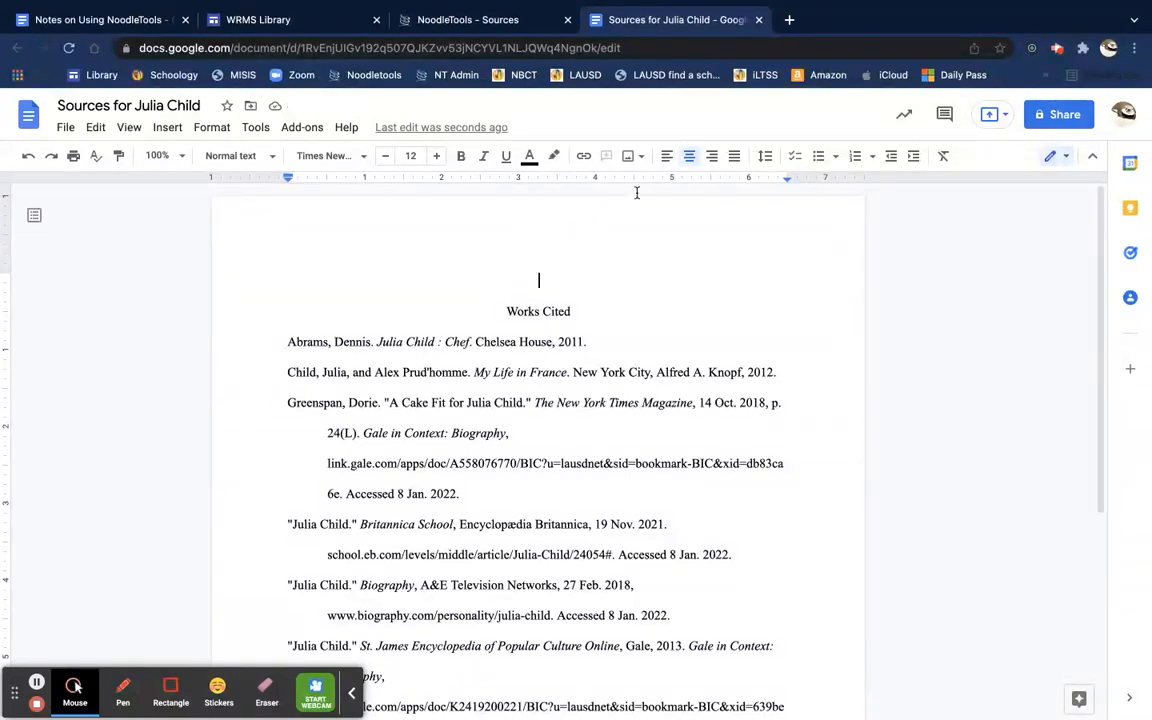
click(709, 156)
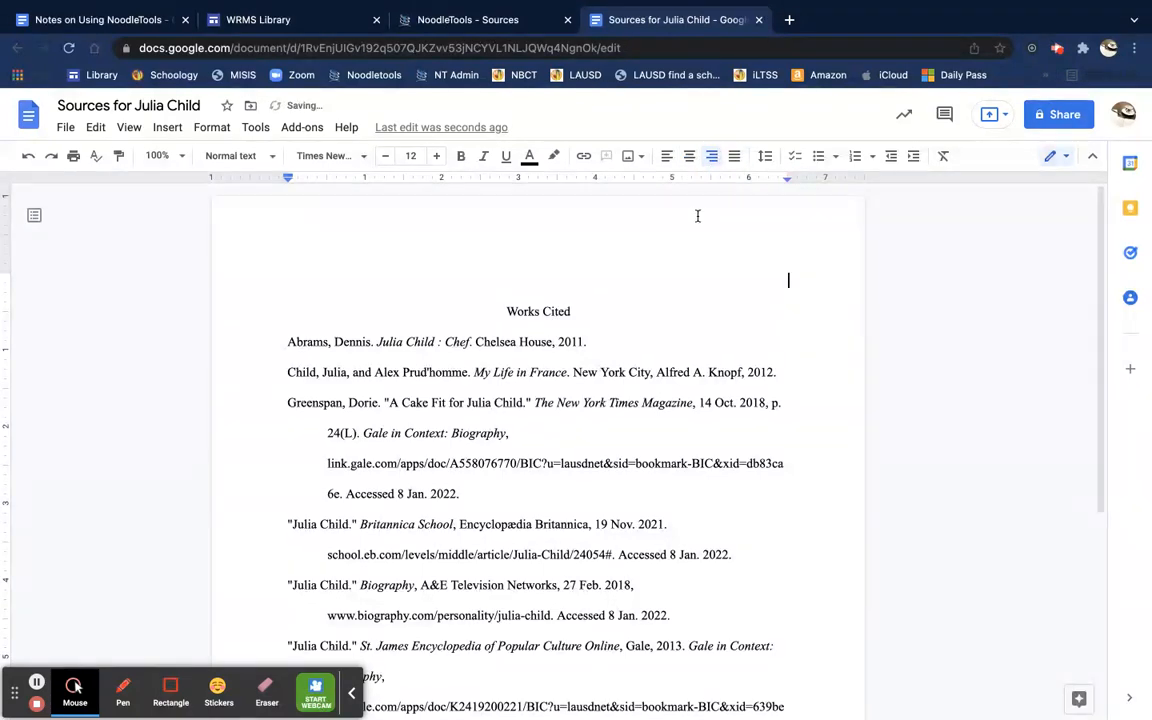
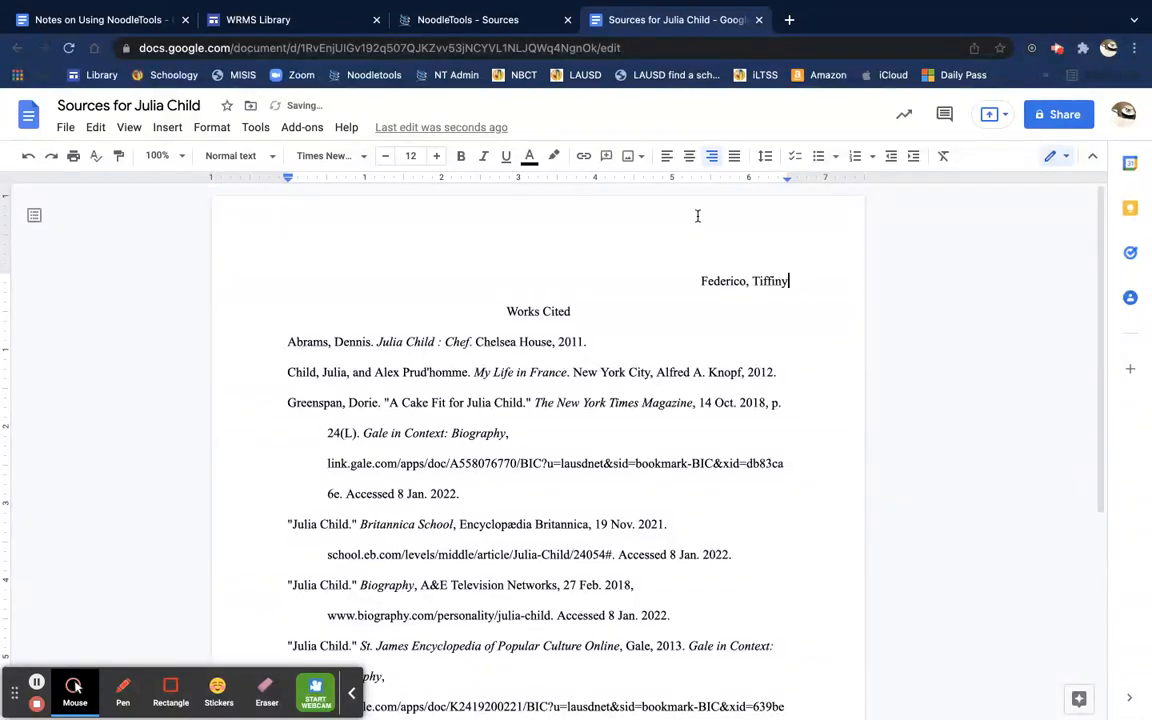
Step: Type the student's name, 'English, Period 4' and 'January 8, 2022' on separate heading lines
key(Return)
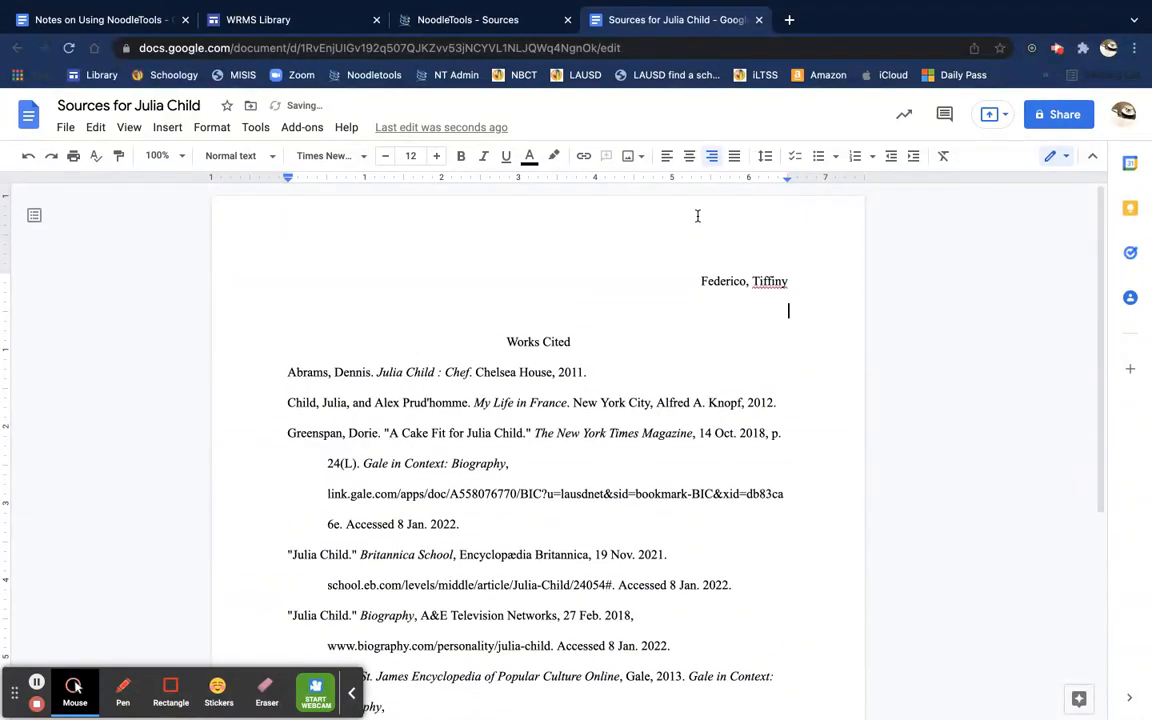
text(English, Period 4)
key(Return)
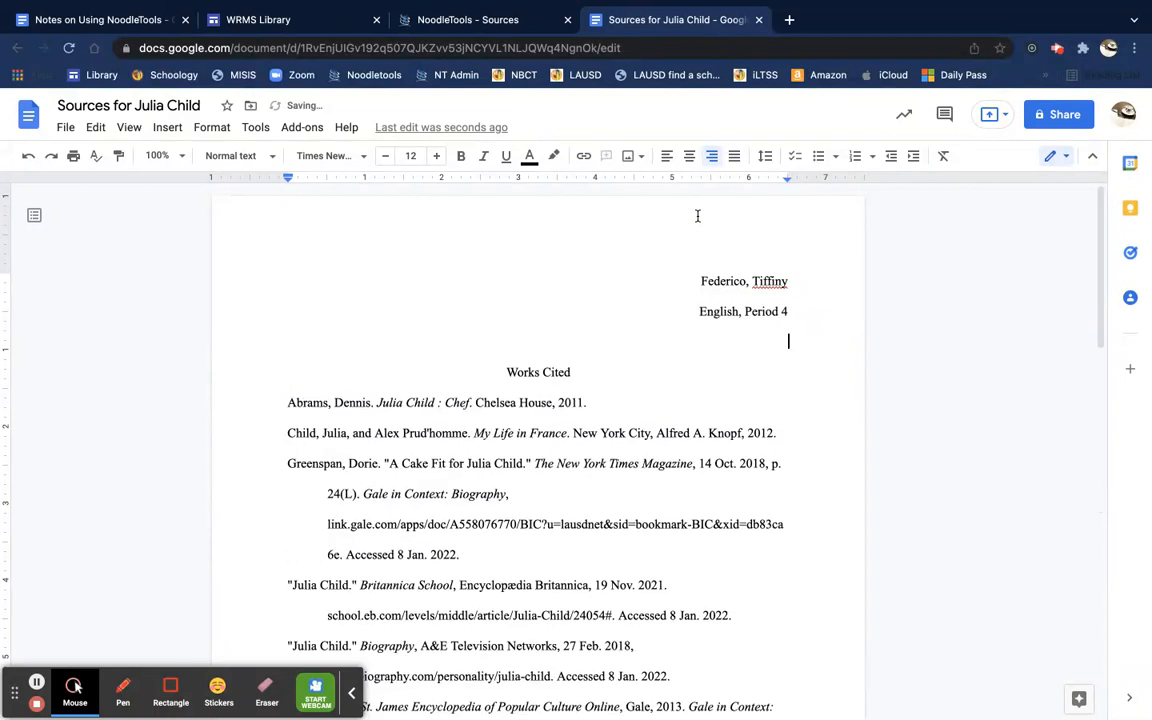
text(January)
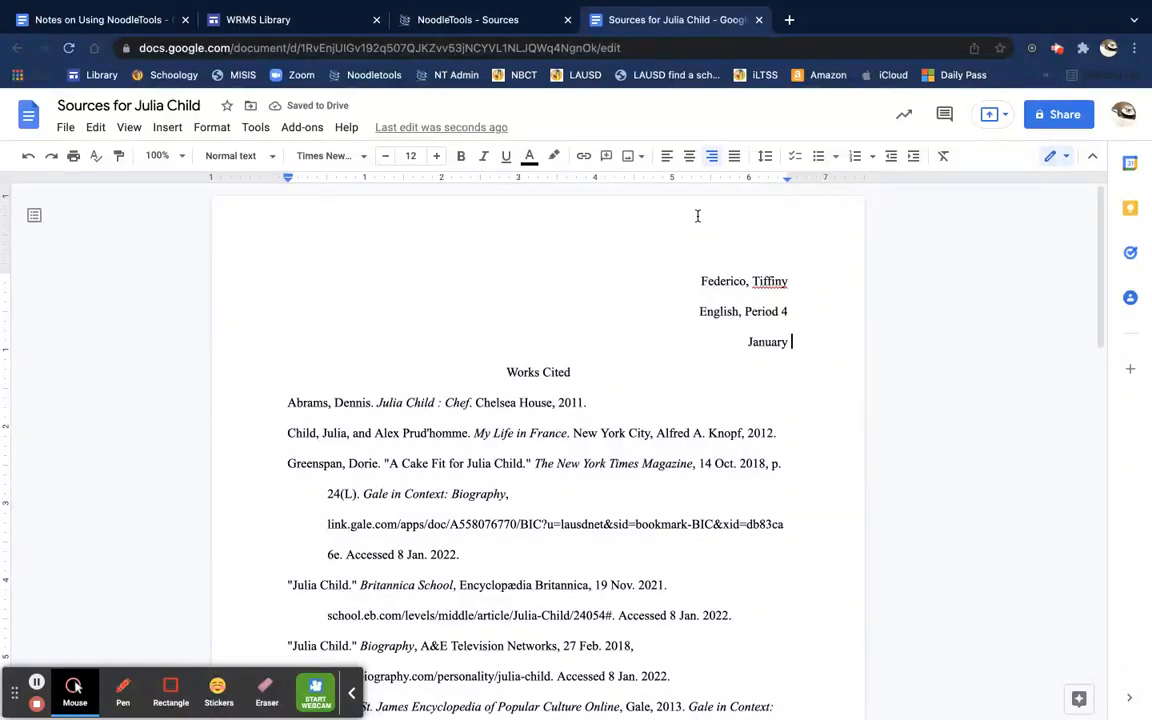
text(8, 2)
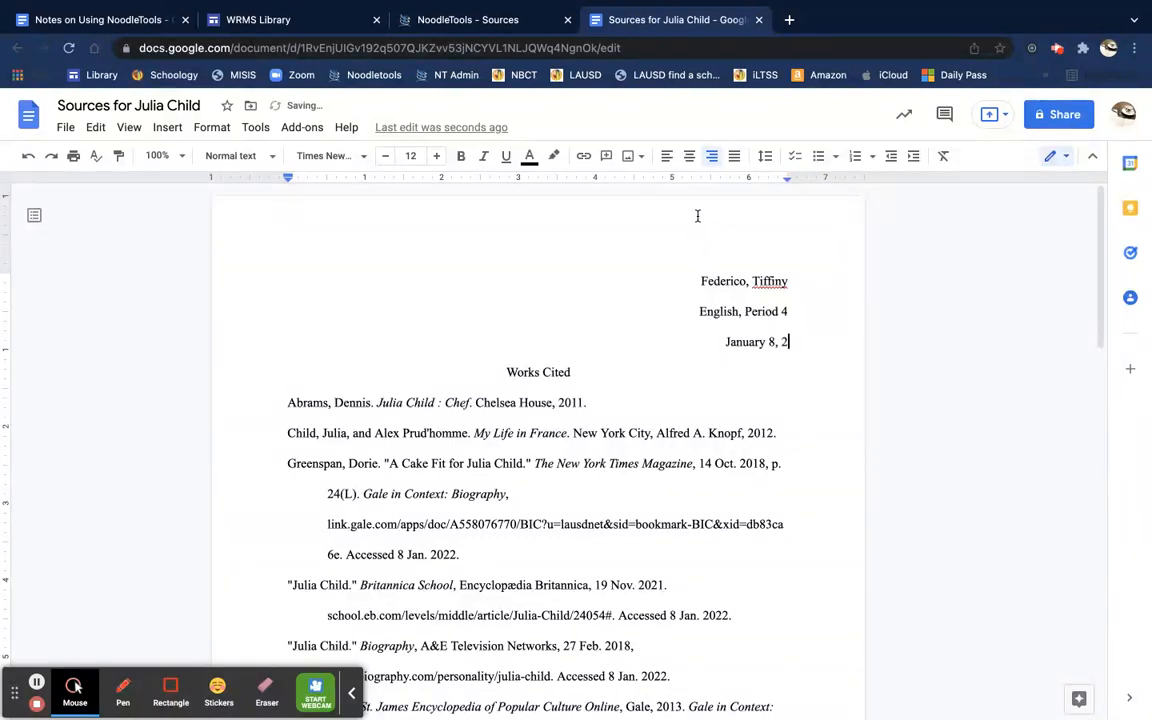
text(022)
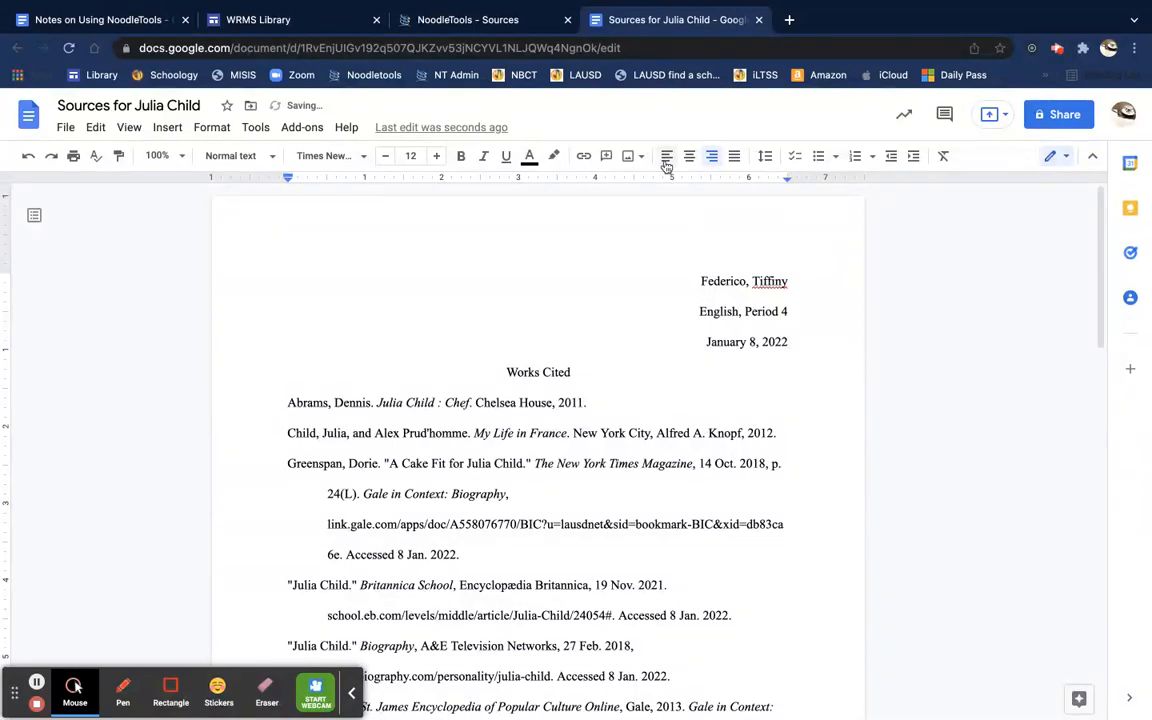
drag(699, 281, 795, 341)
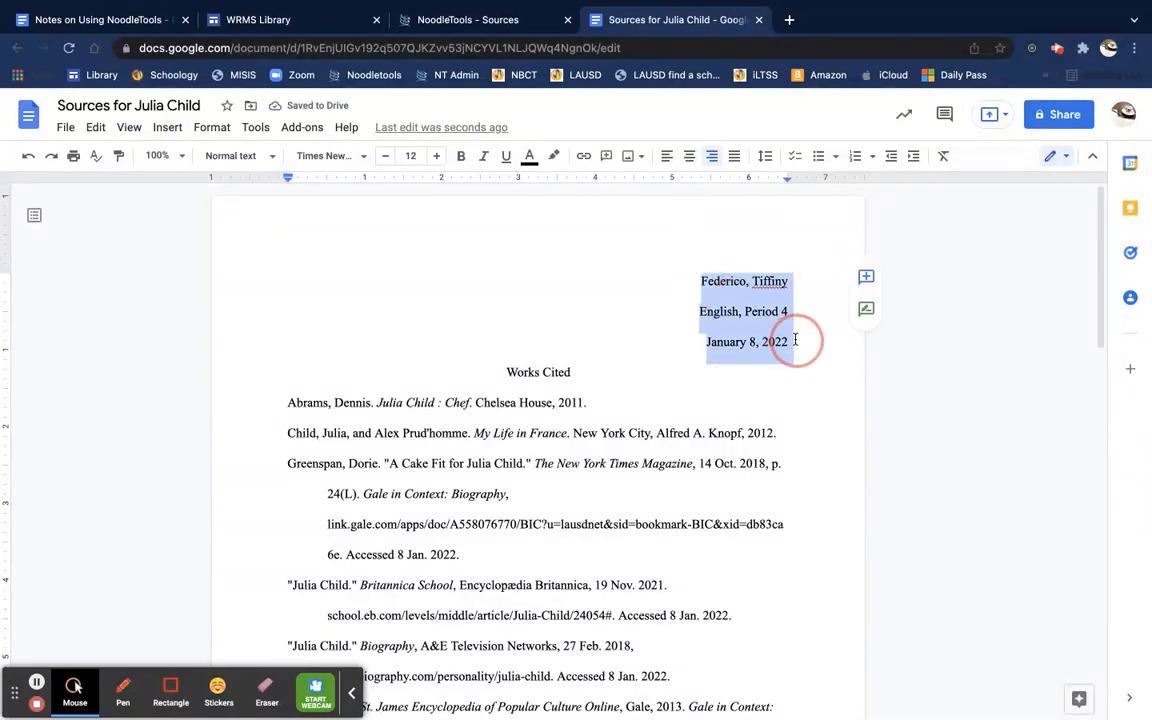
Step: Make the three heading lines single-spaced, add a blank line after the date, and return to NoodleTools
click(766, 156)
click(792, 188)
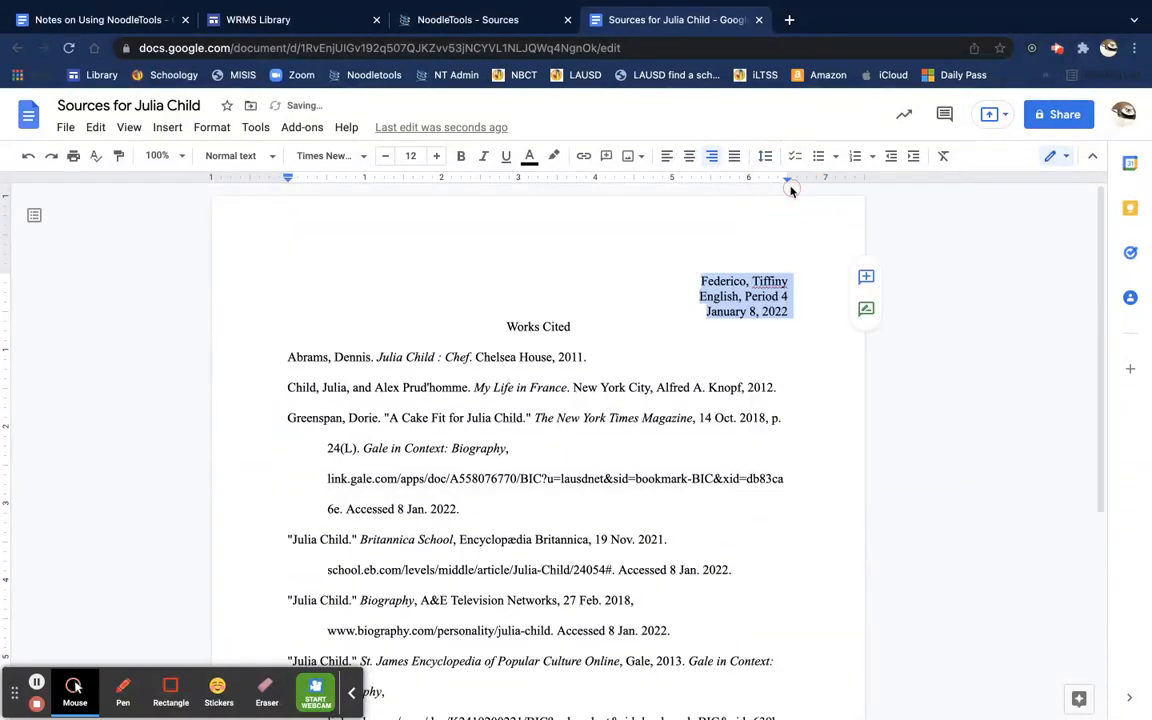
click(800, 313)
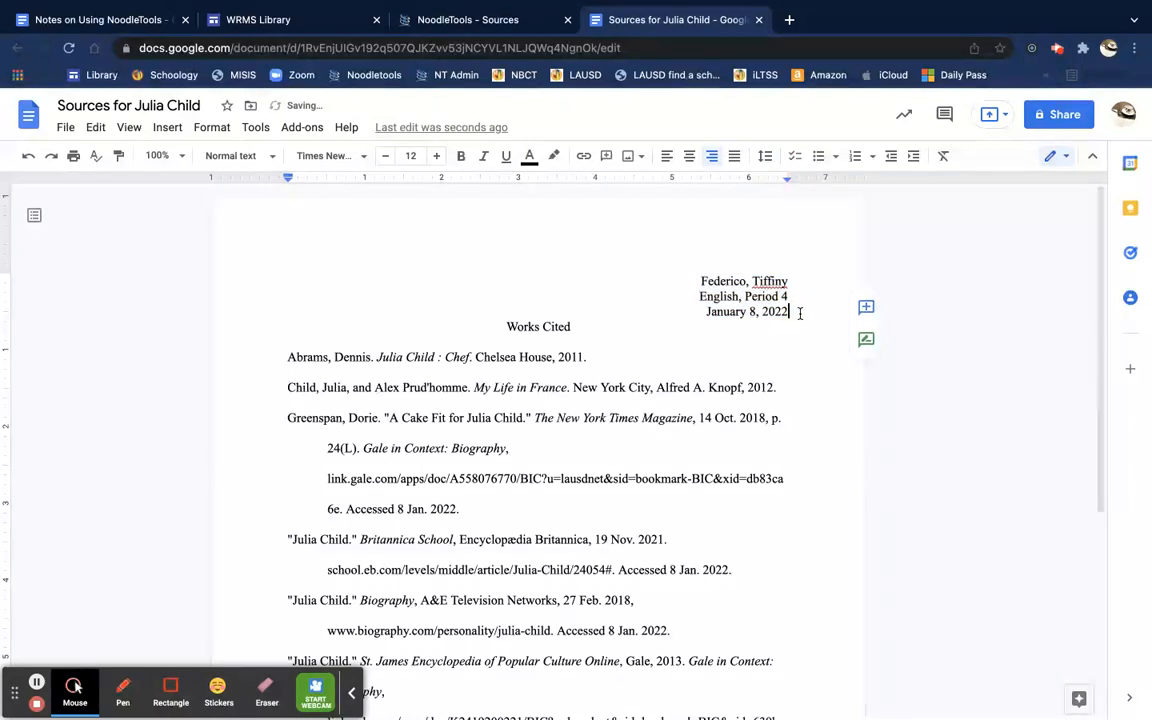
key(Return)
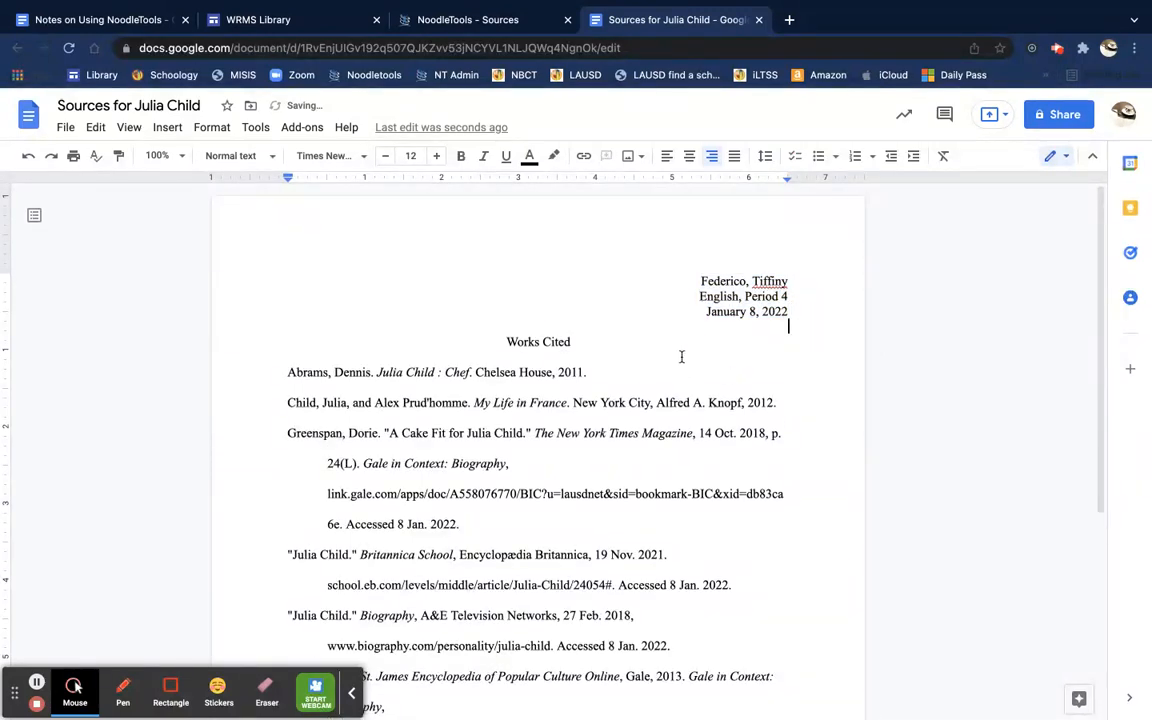
scroll(681, 357, down, 5)
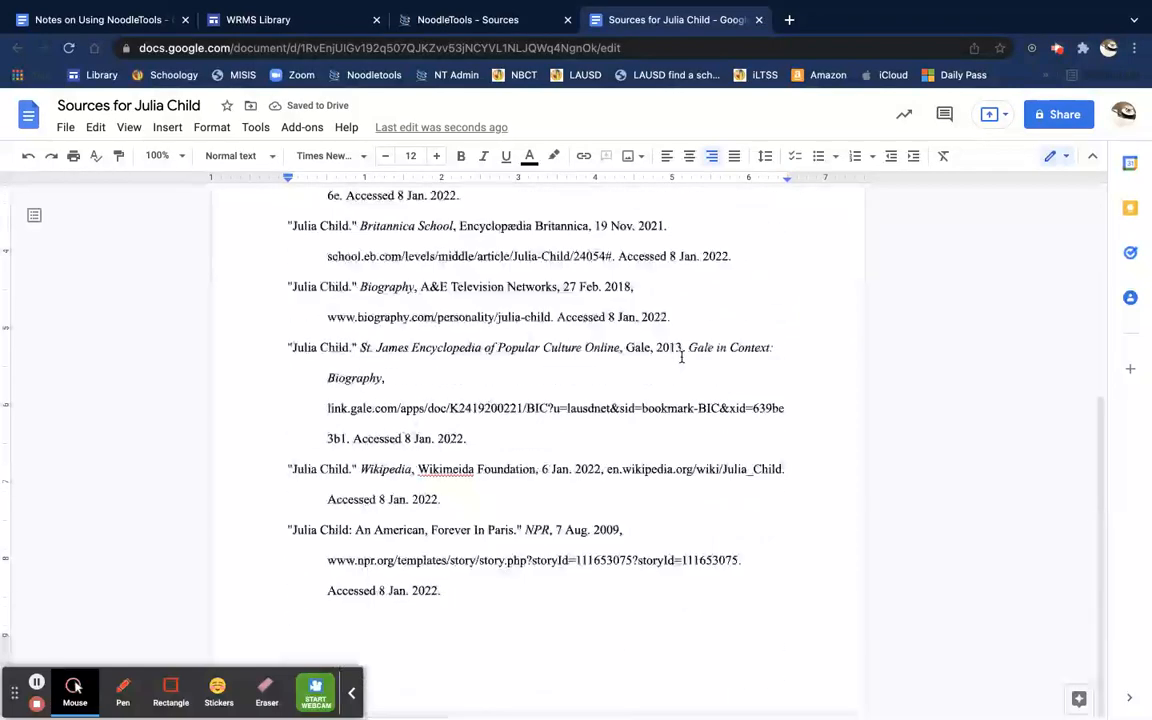
scroll(681, 357, up, 5)
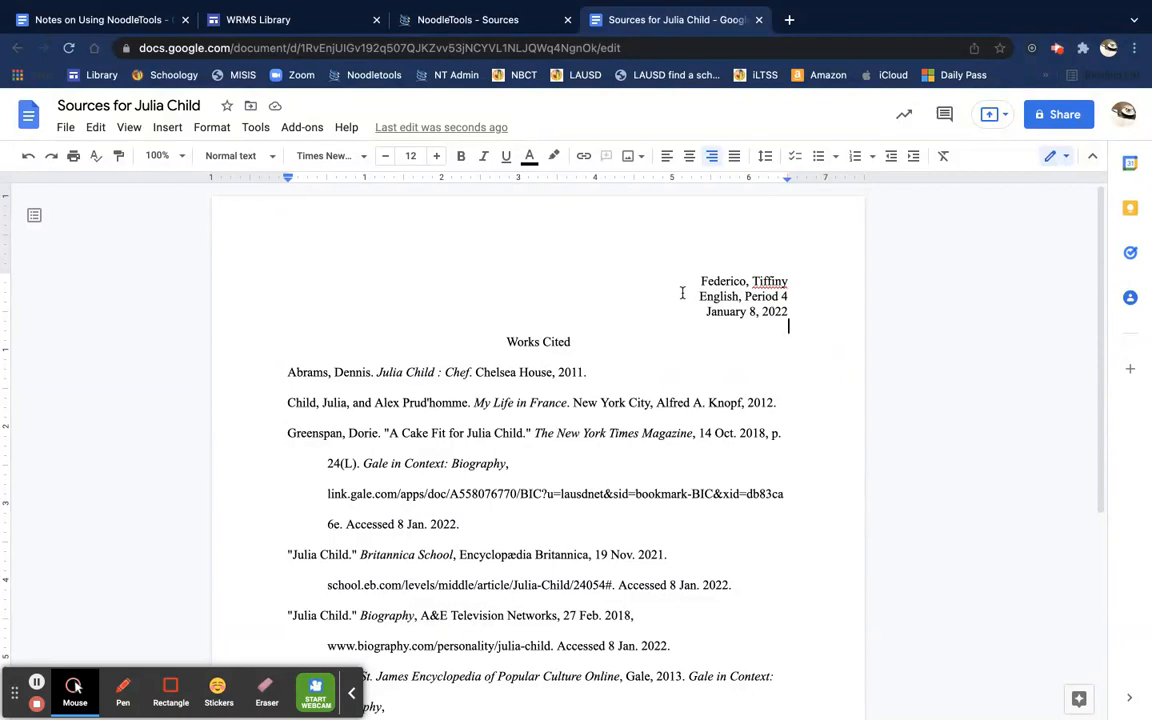
click(460, 20)
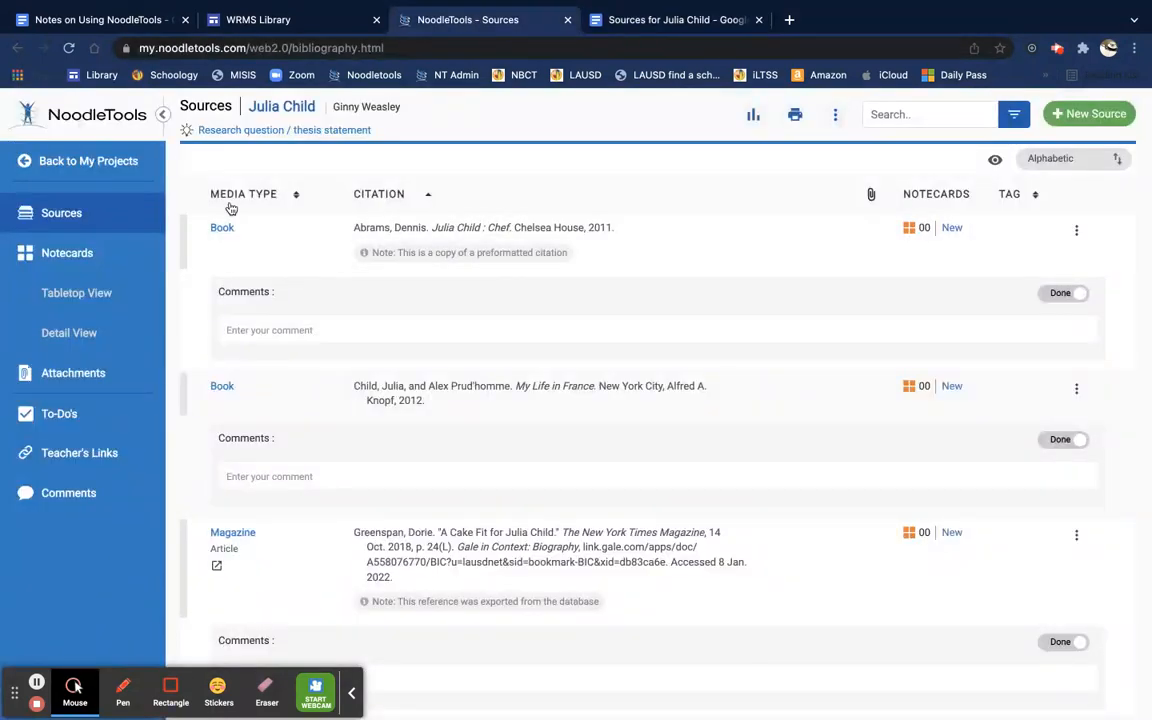
Step: Show the Julia Child notecards with the outline panel and select the Kitchen in the Smithsonian card
click(82, 254)
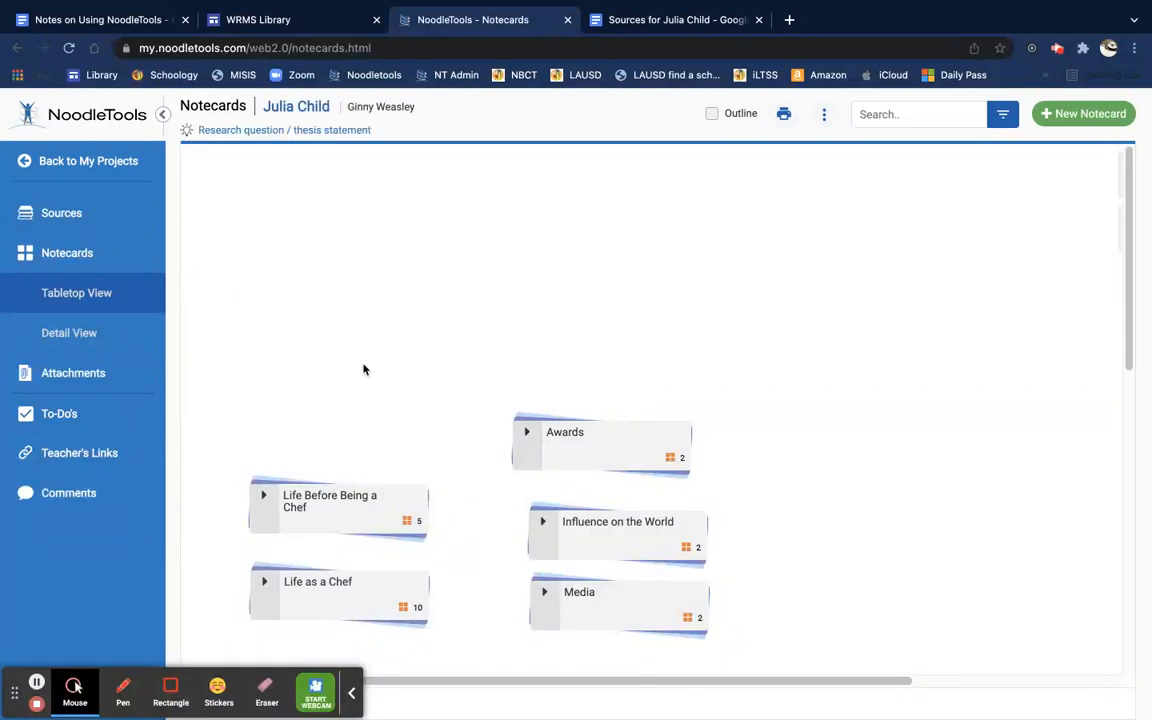
click(711, 113)
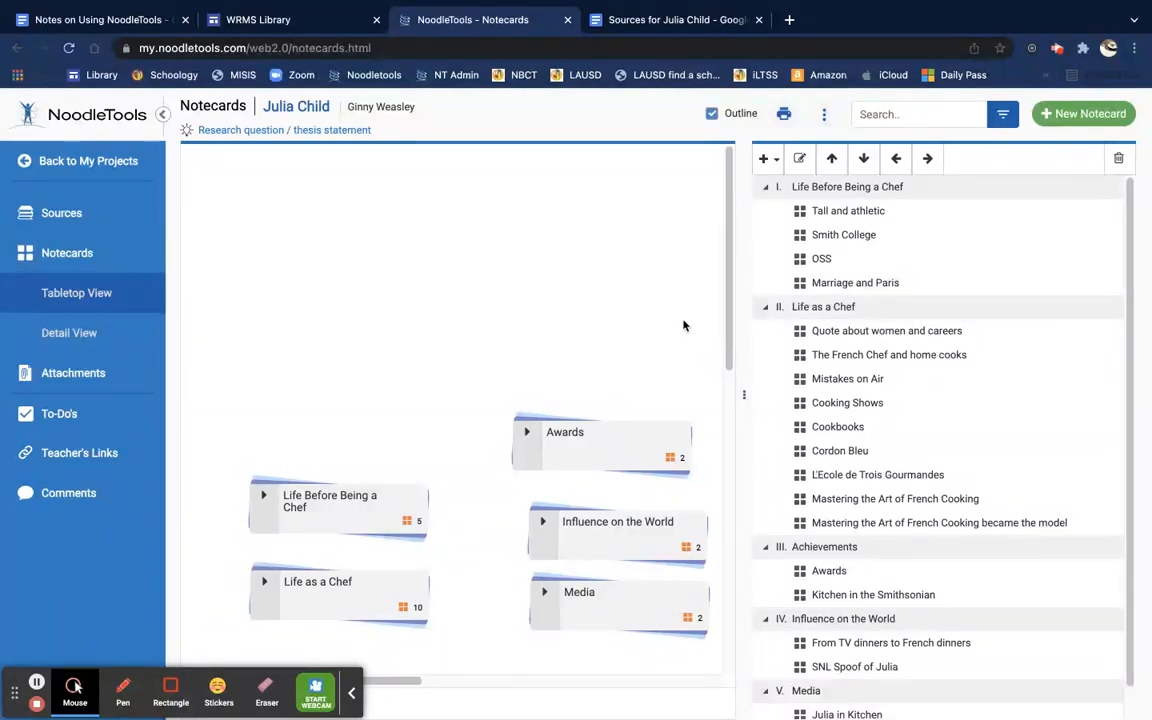
scroll(855, 546, down, 1)
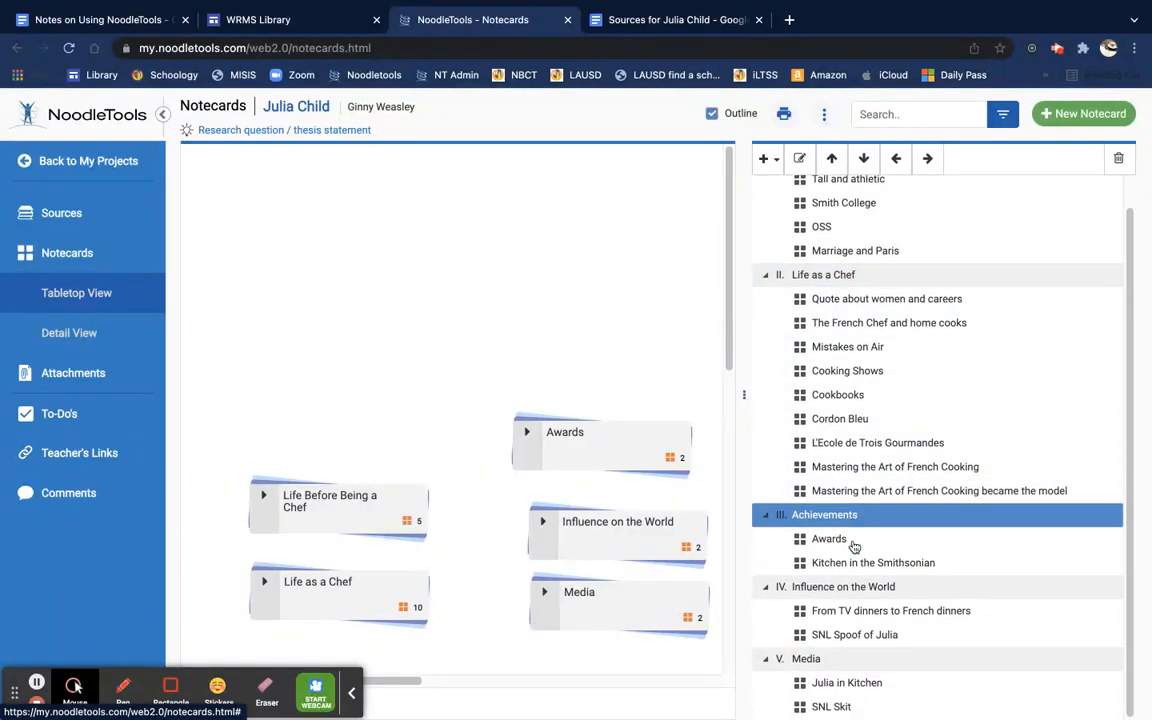
scroll(862, 330, up, 2)
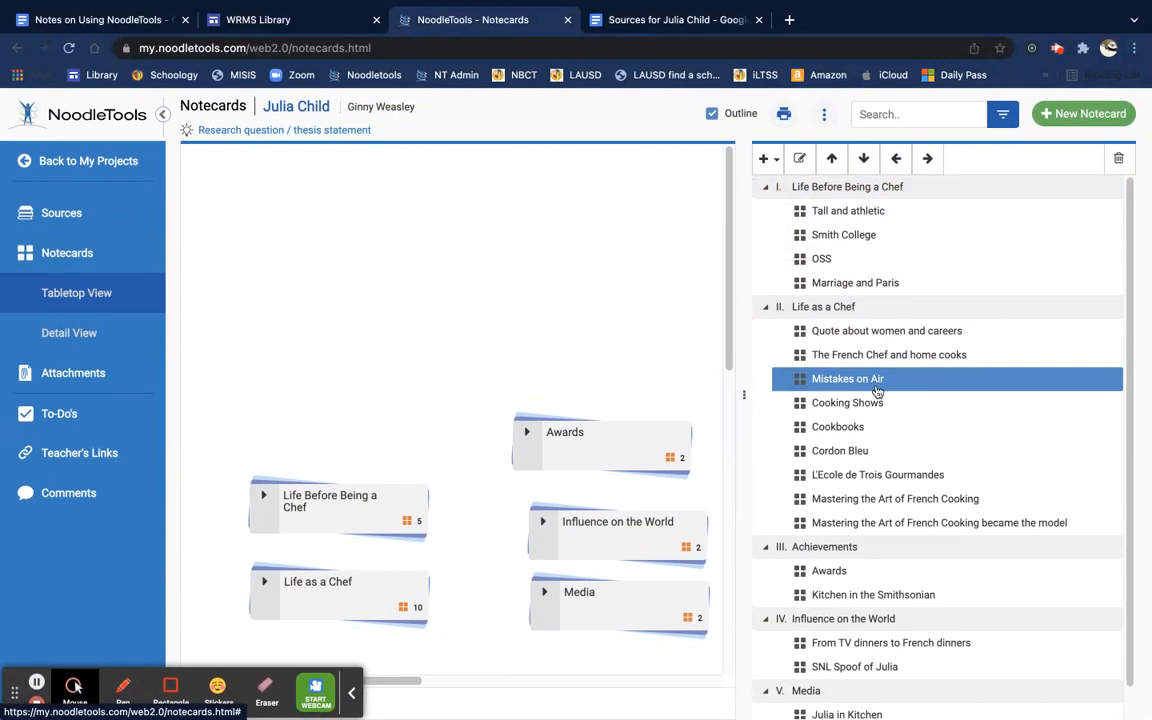
click(908, 597)
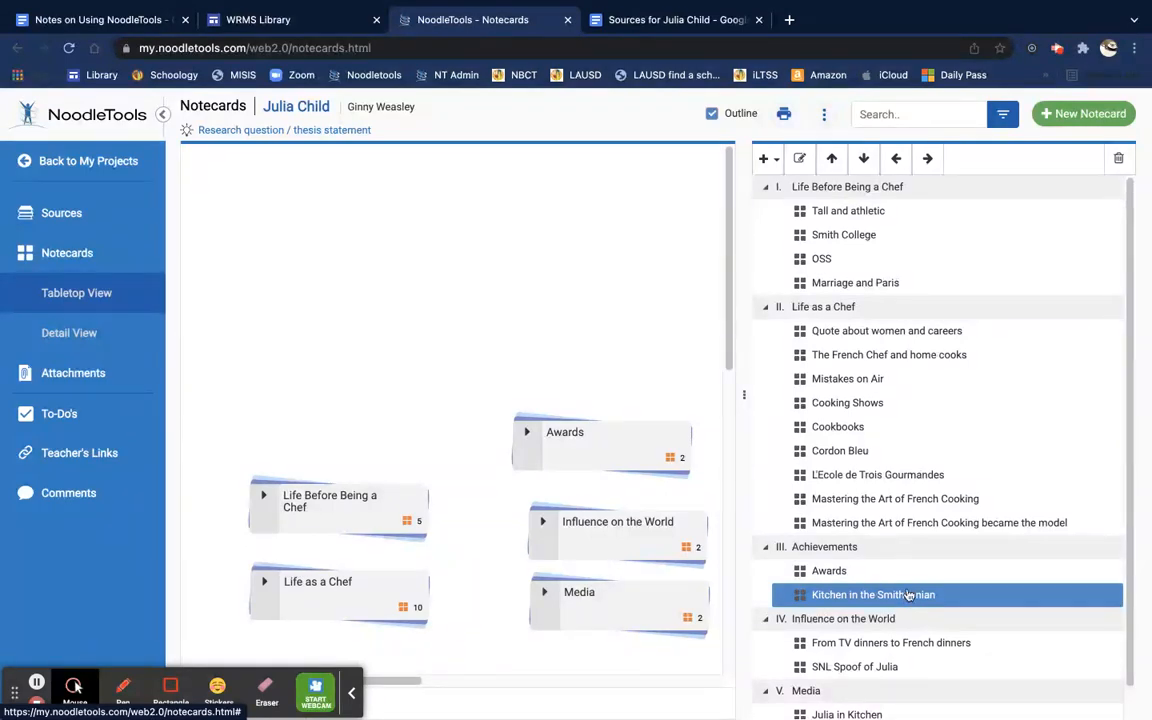
click(785, 116)
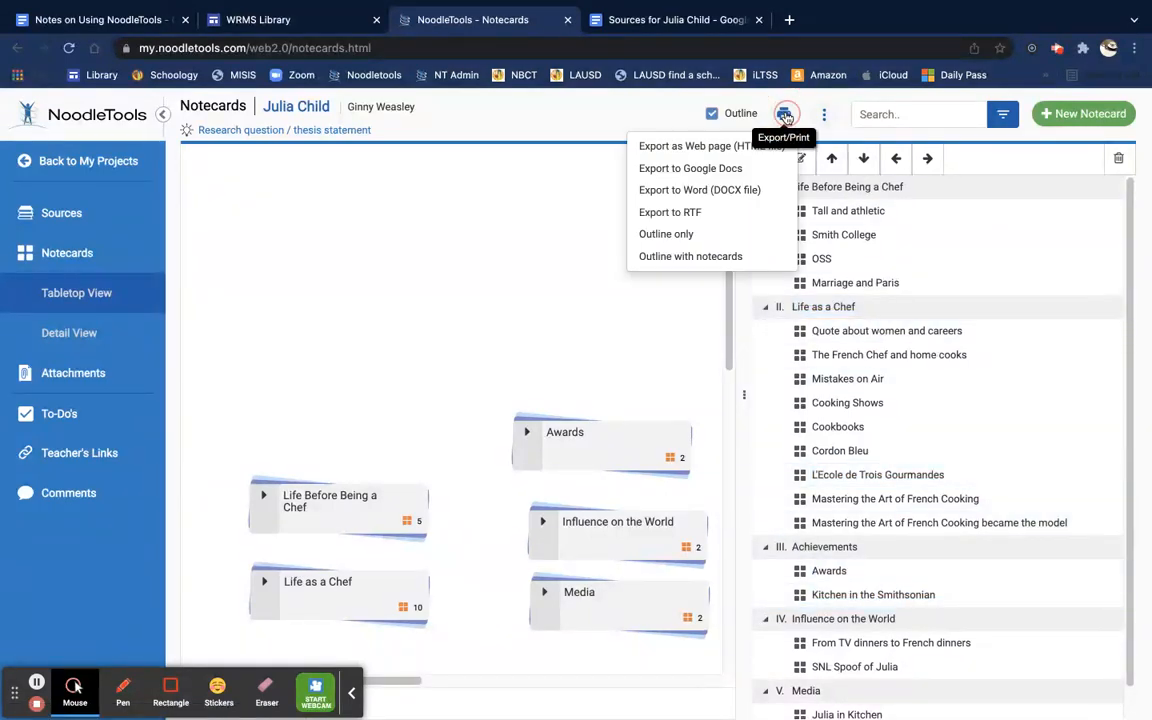
click(729, 170)
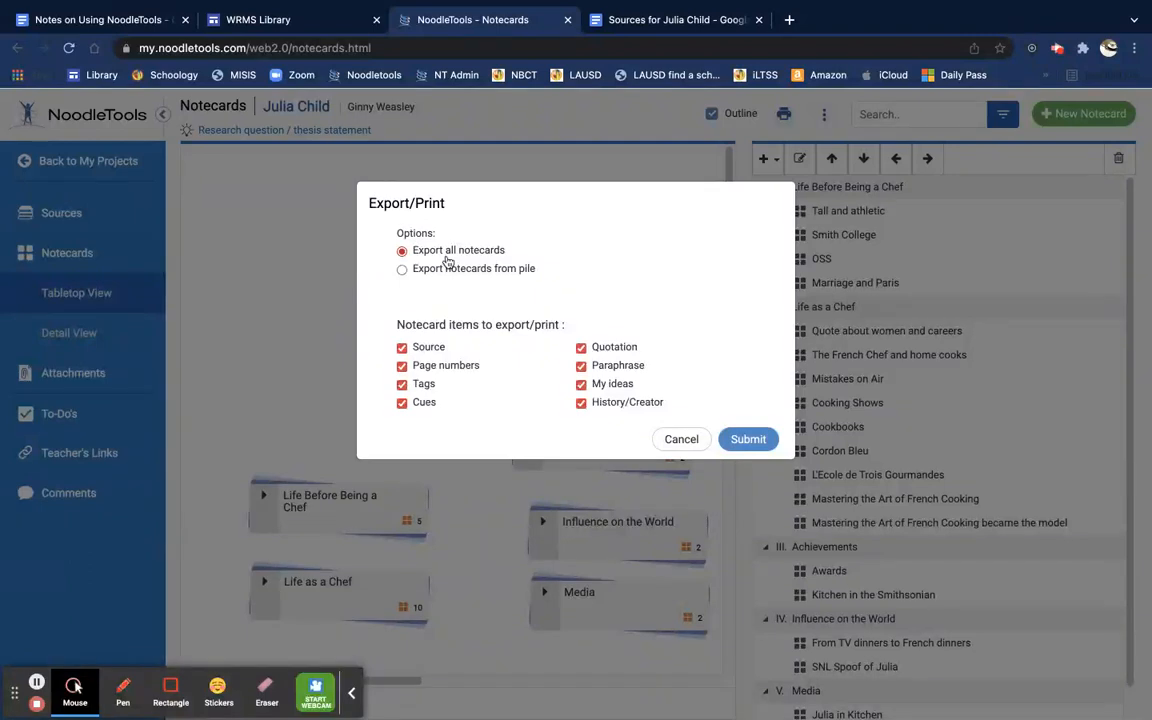
click(688, 441)
click(825, 117)
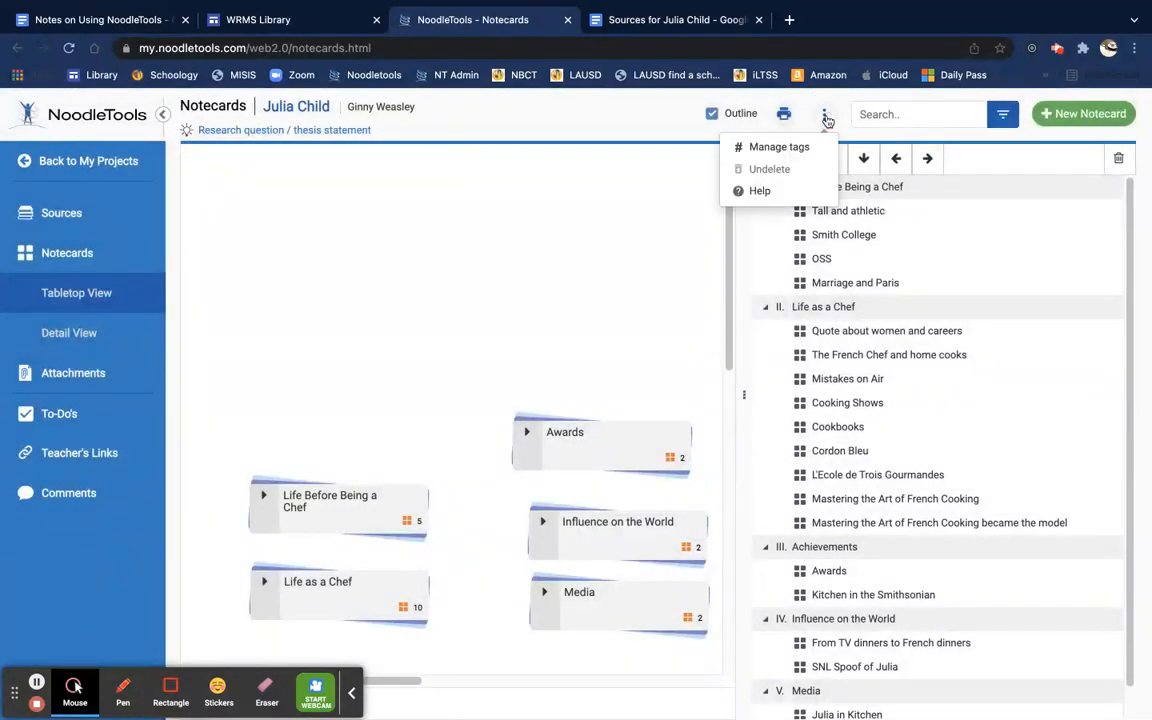
click(805, 105)
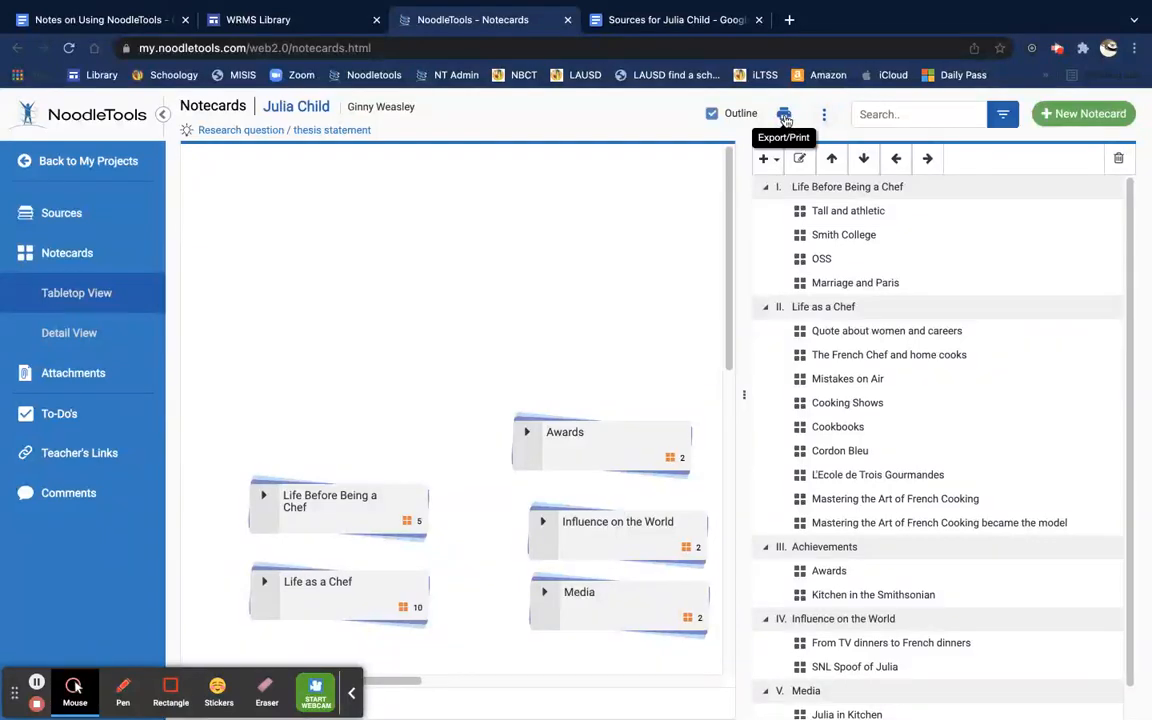
click(785, 118)
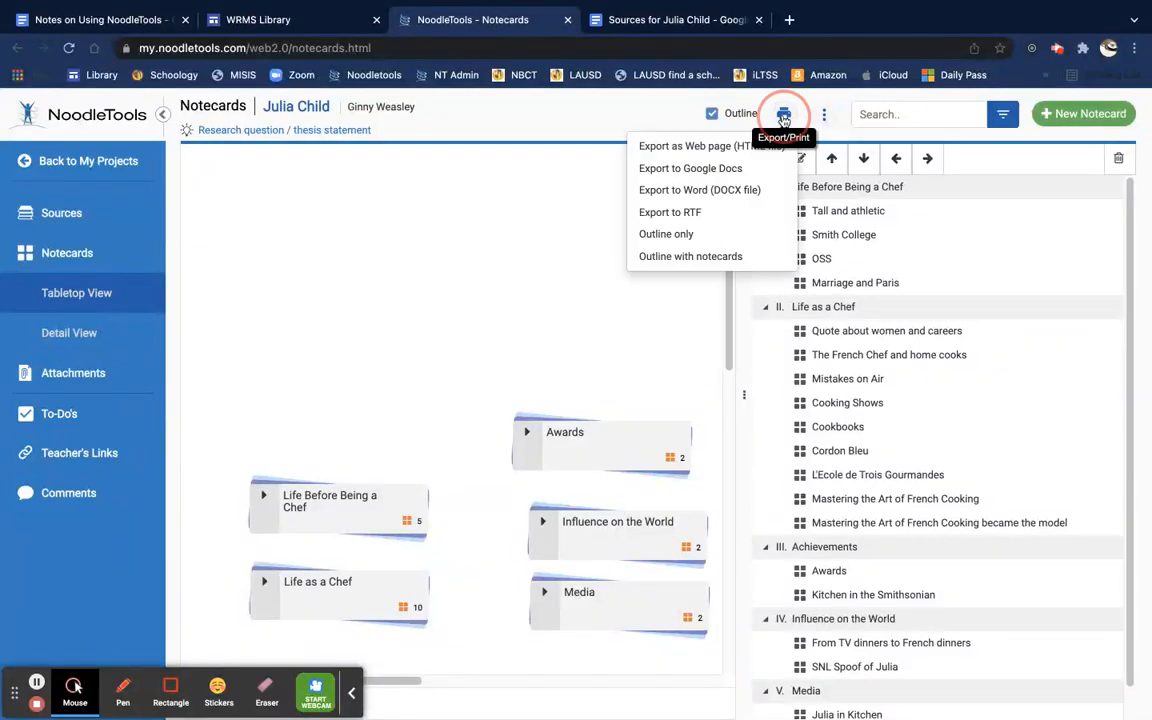
Step: Export the outline with notecards to Google Docs, keeping only Quotation and Paraphrase content
click(700, 256)
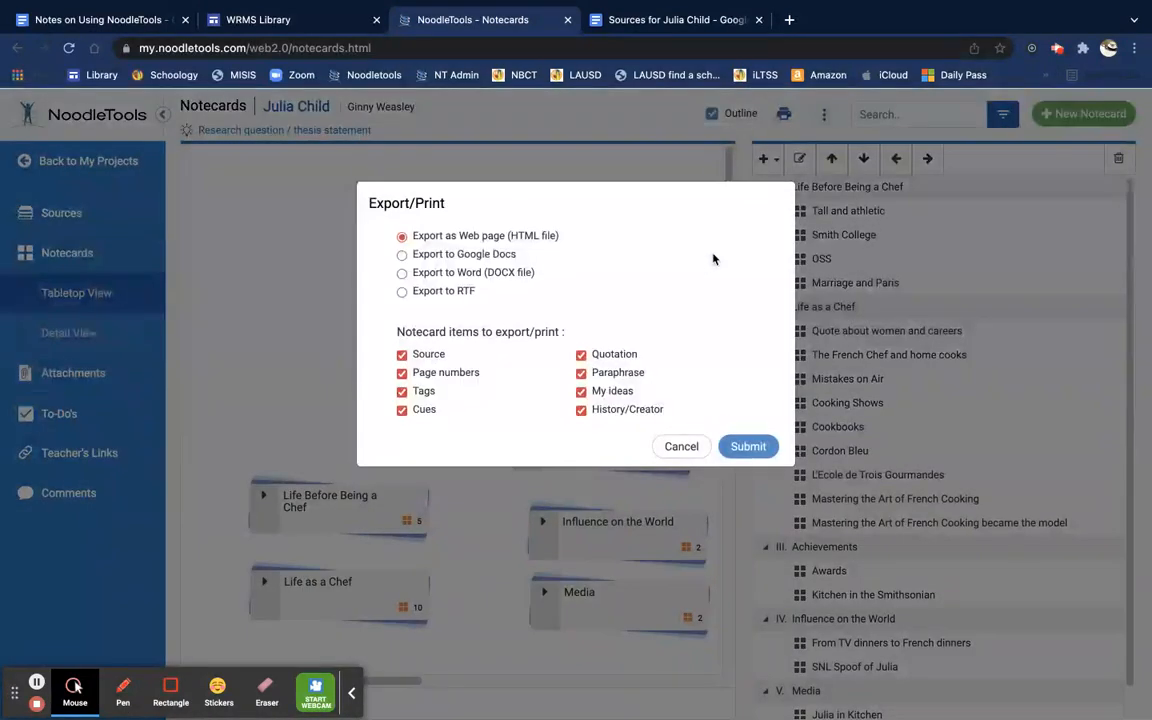
click(403, 255)
click(402, 356)
click(402, 373)
click(402, 391)
click(402, 410)
click(581, 391)
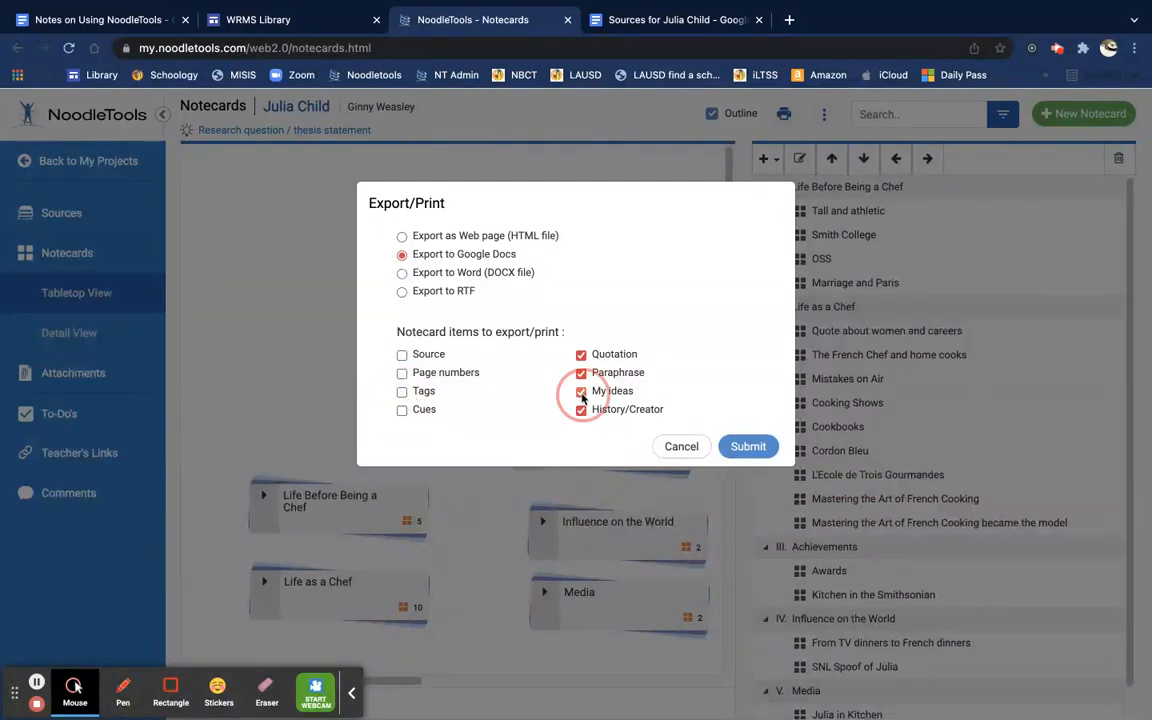
click(581, 411)
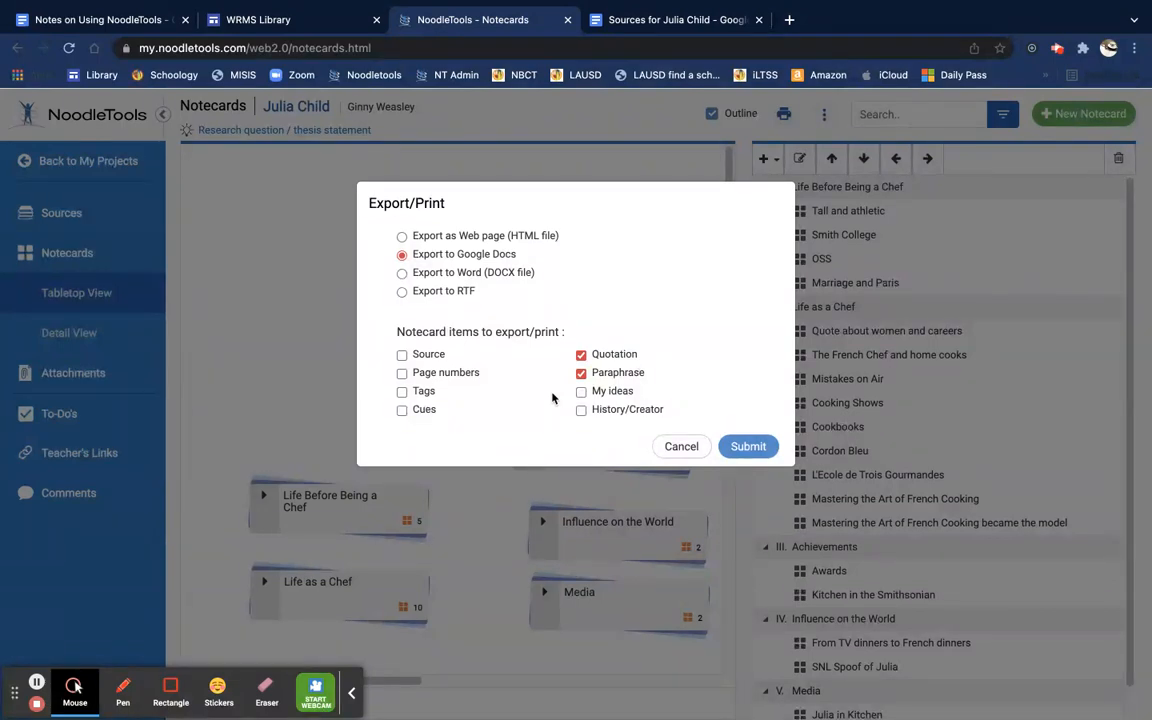
click(747, 446)
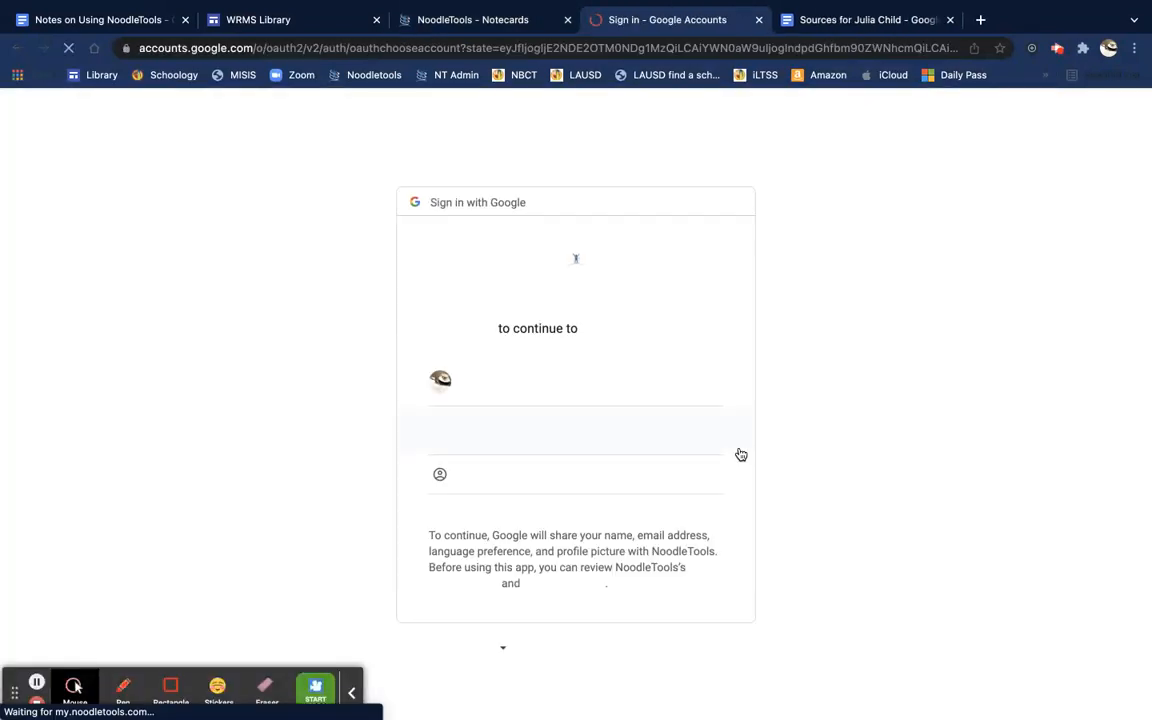
Step: Sign in with the Google account to open 'Outline for Julia Child - Jan 08, 2022 05:57 PM'
click(535, 381)
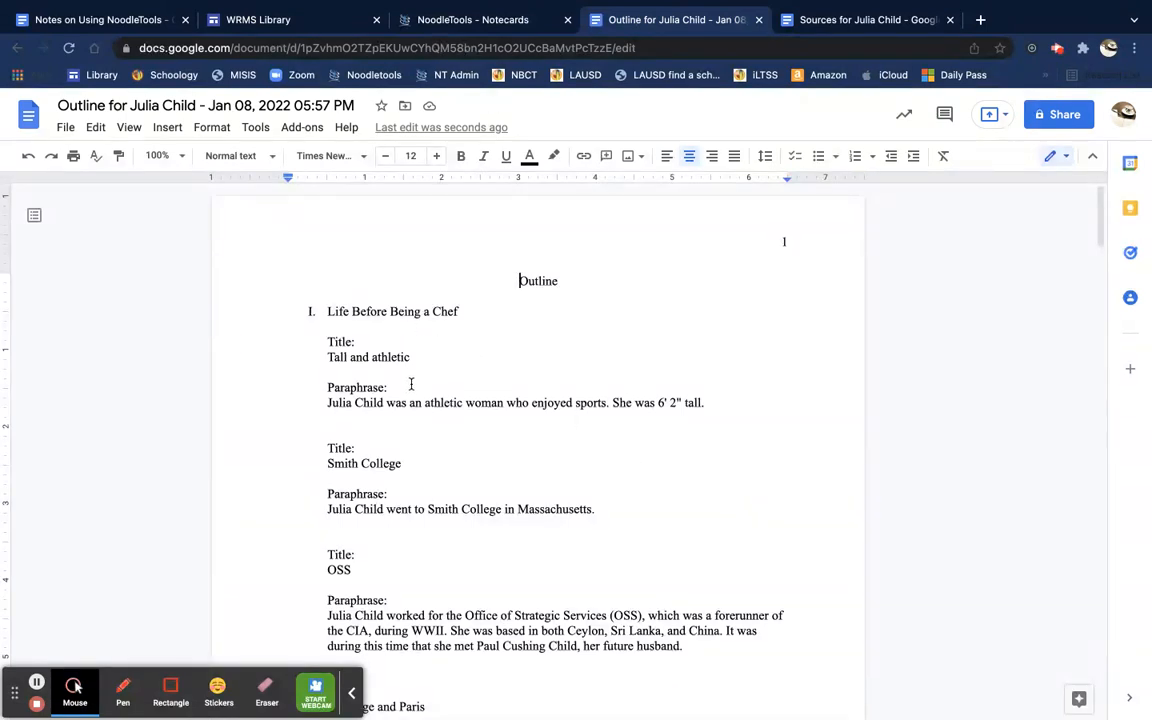
scroll(411, 385, down, 2)
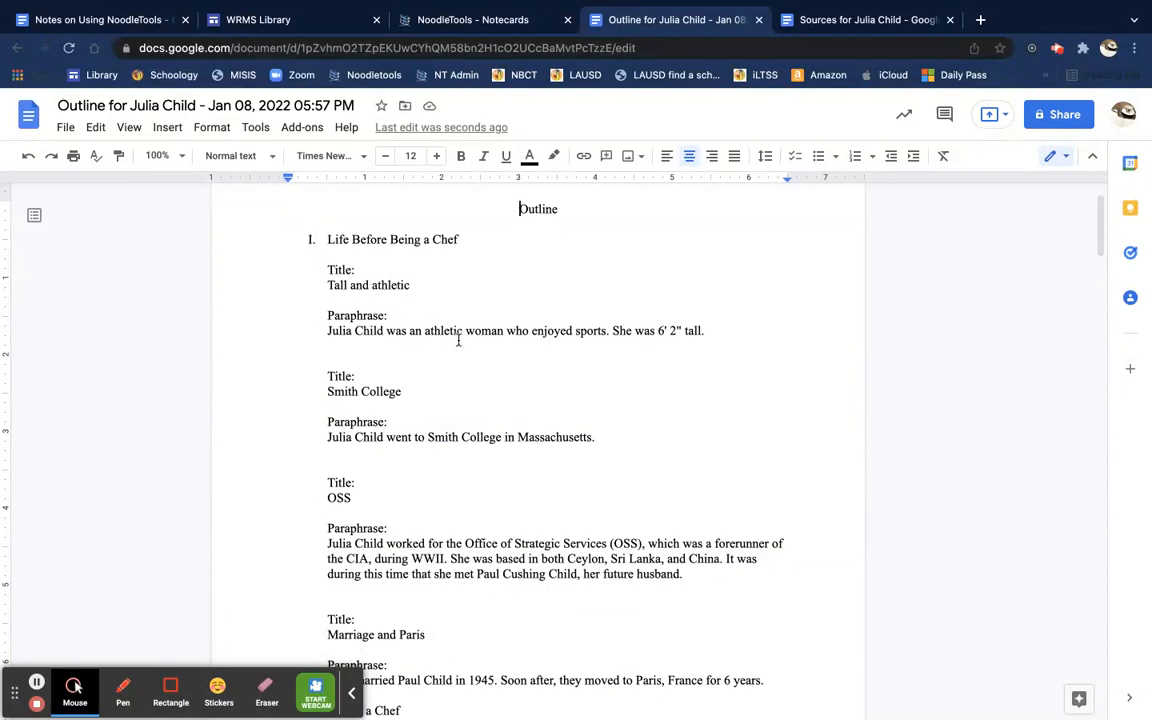
scroll(401, 440, down, 4)
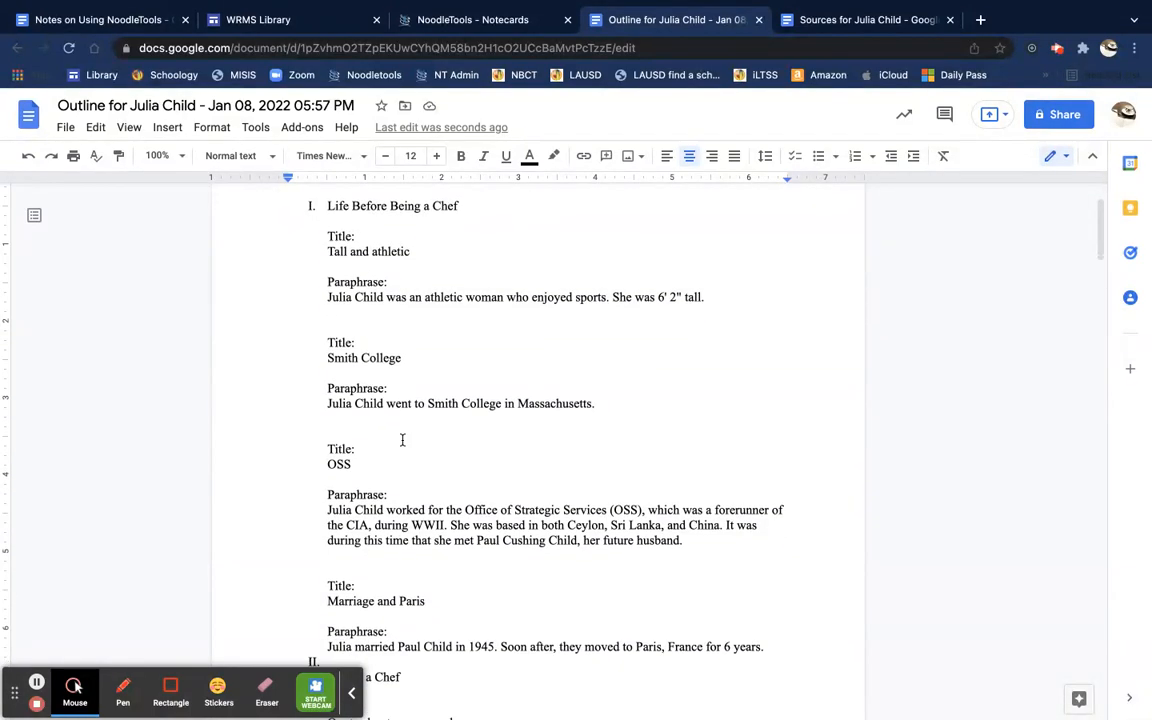
scroll(403, 442, down, 5)
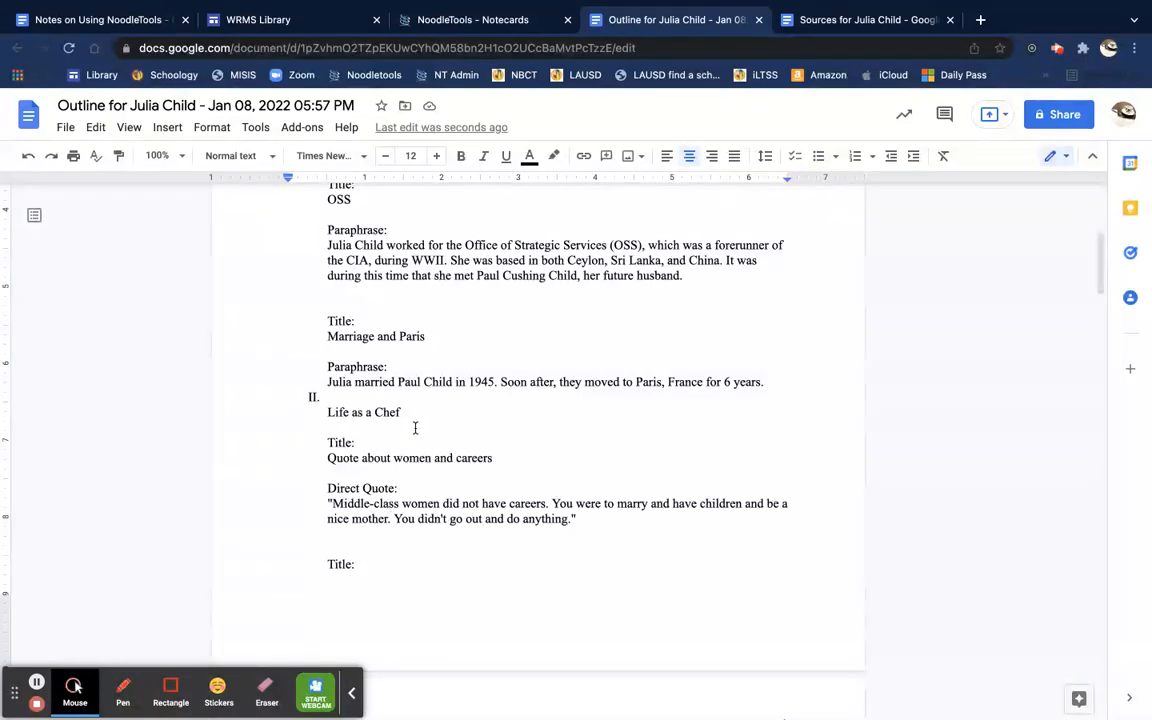
scroll(416, 431, down, 10)
scroll(416, 427, down, 6)
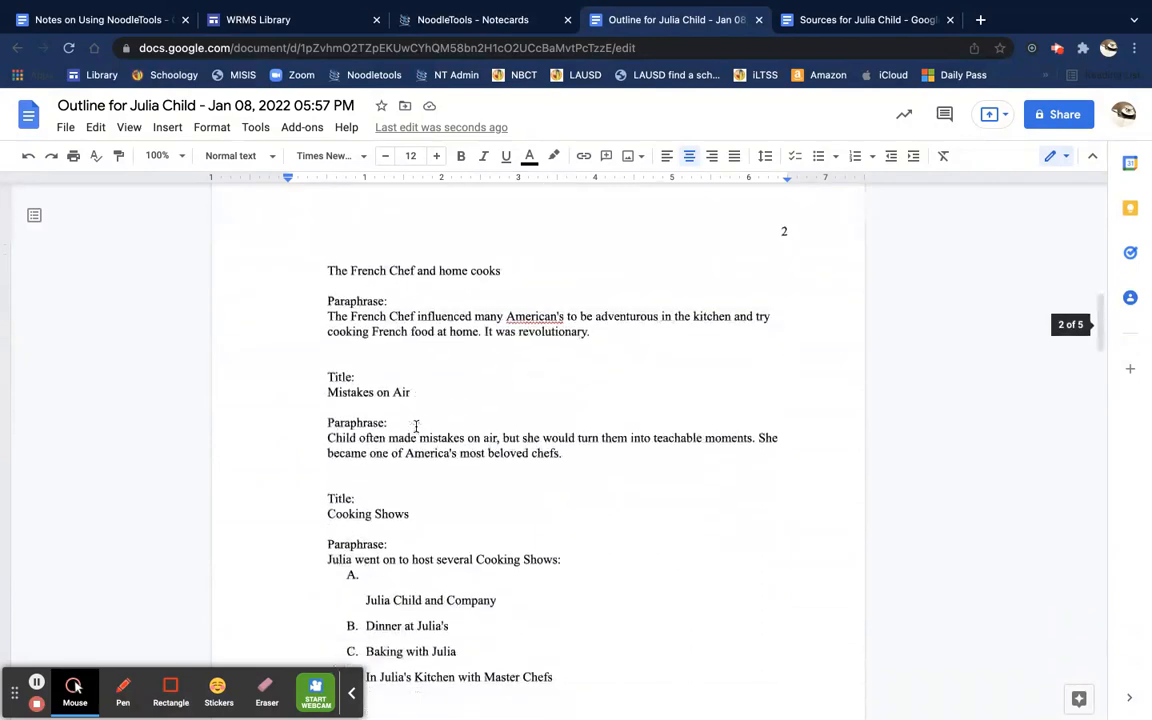
scroll(416, 427, down, 12)
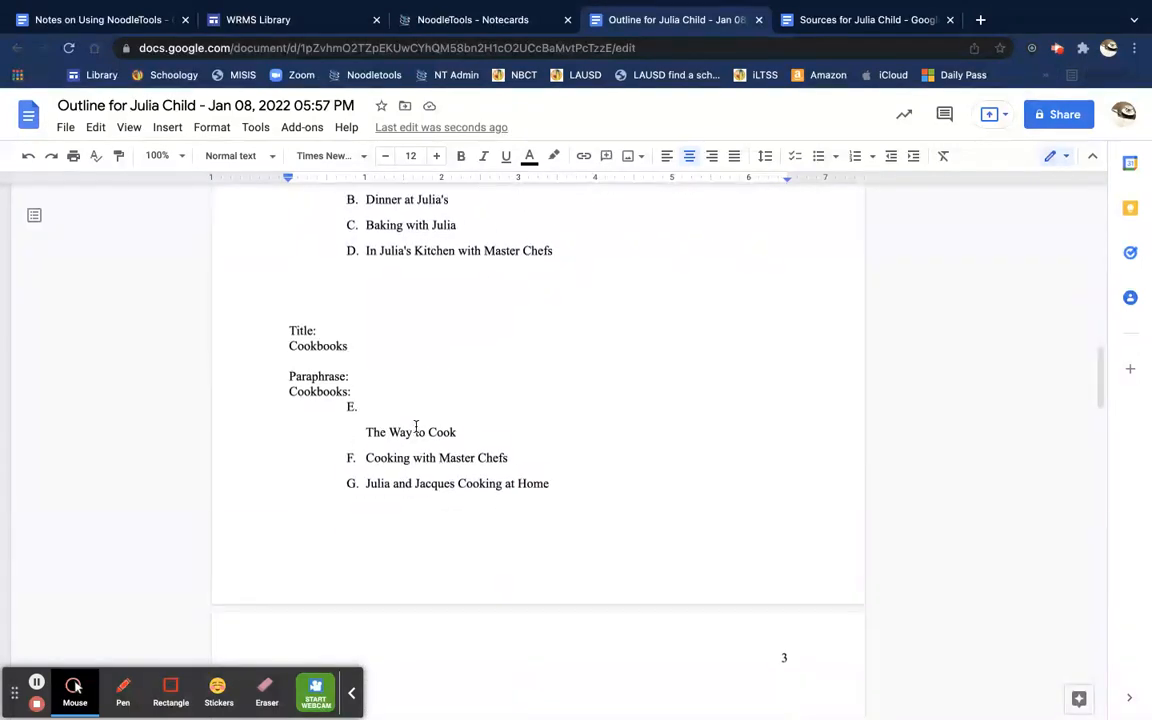
scroll(416, 427, down, 20)
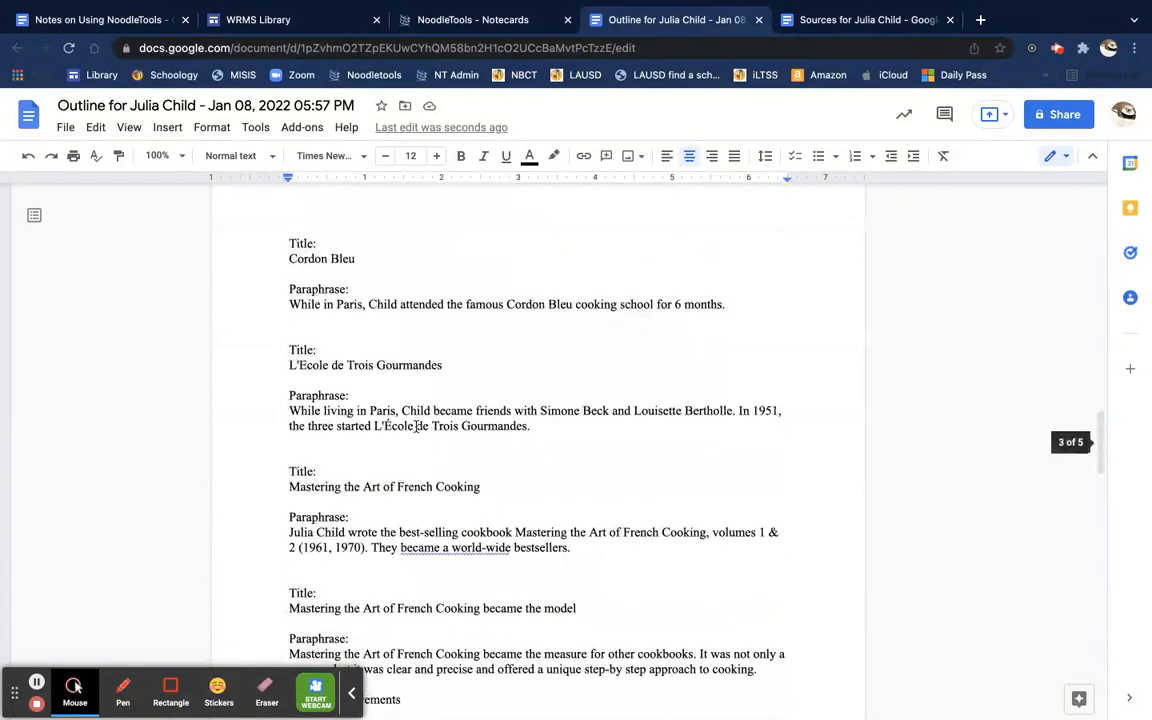
scroll(416, 427, down, 20)
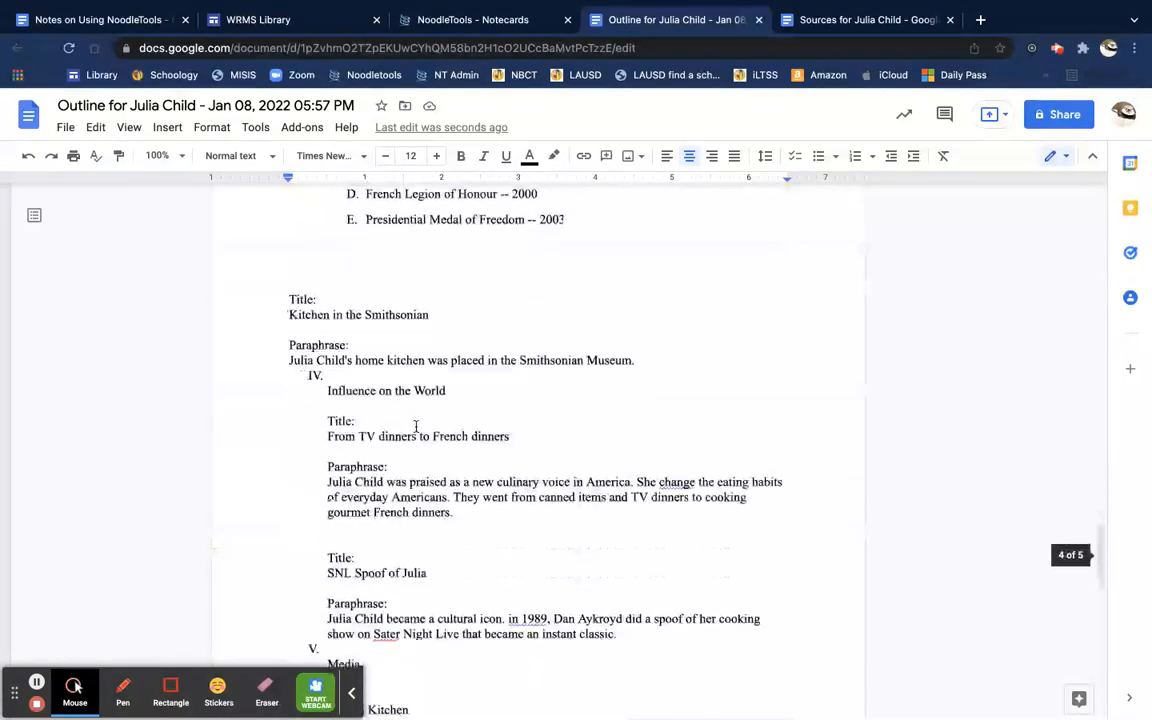
scroll(416, 427, down, 16)
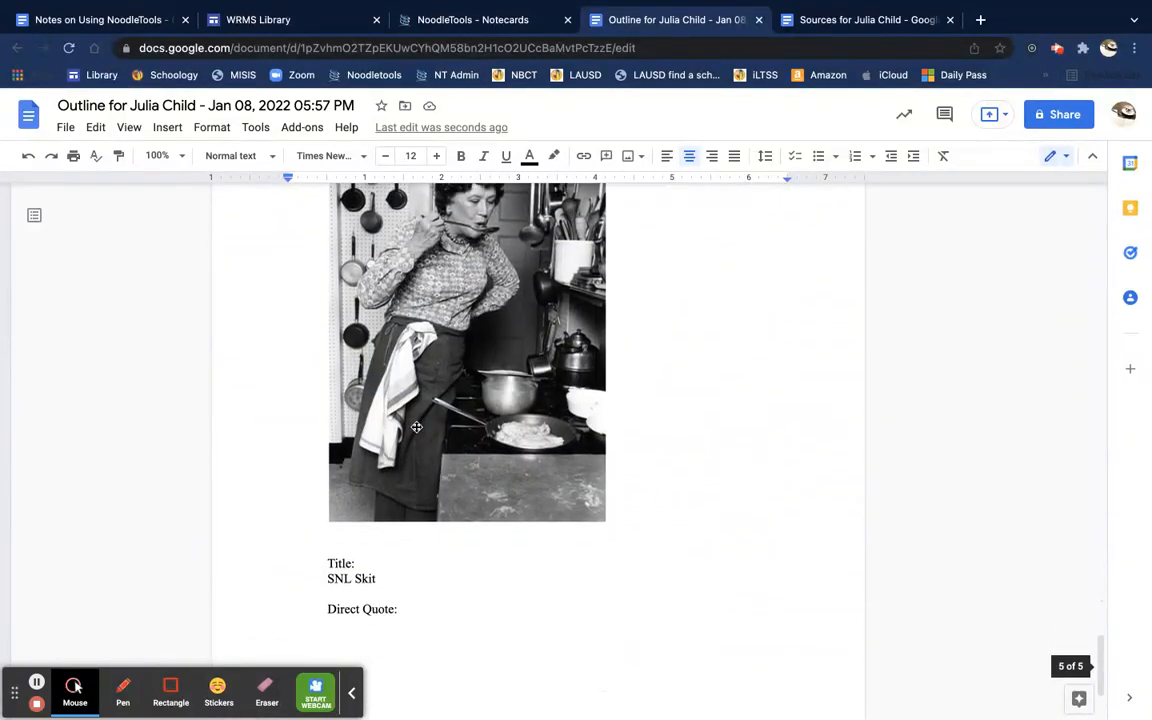
scroll(416, 427, up, 2)
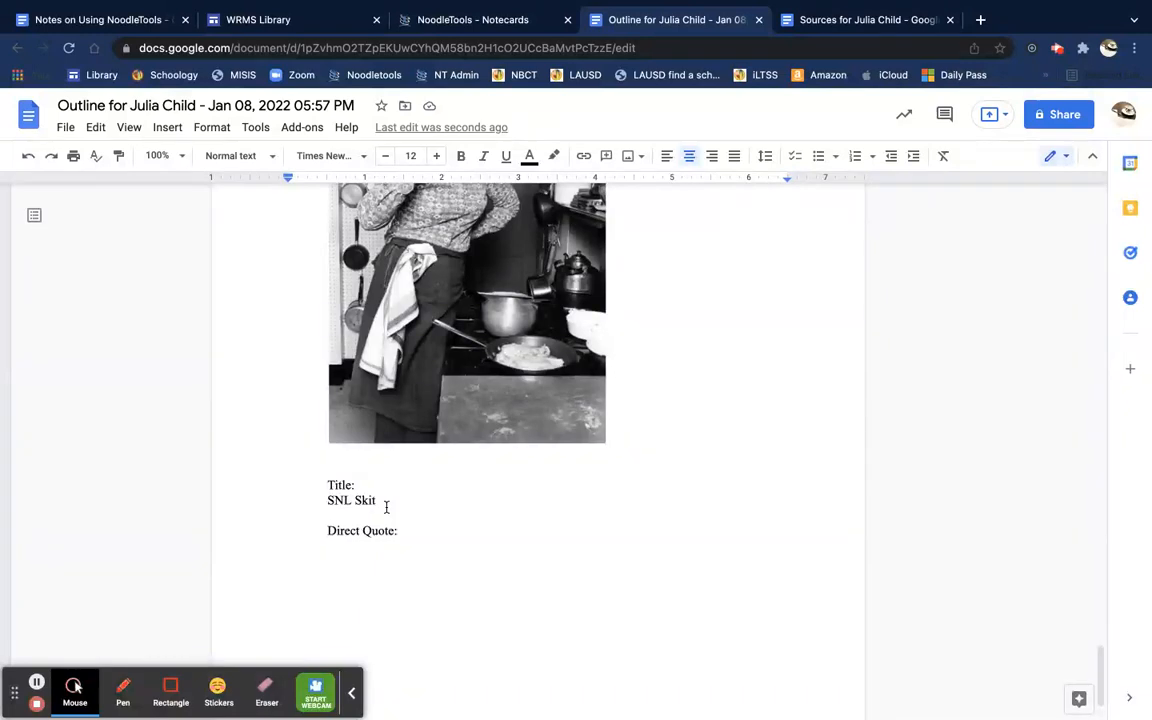
scroll(386, 507, up, 5)
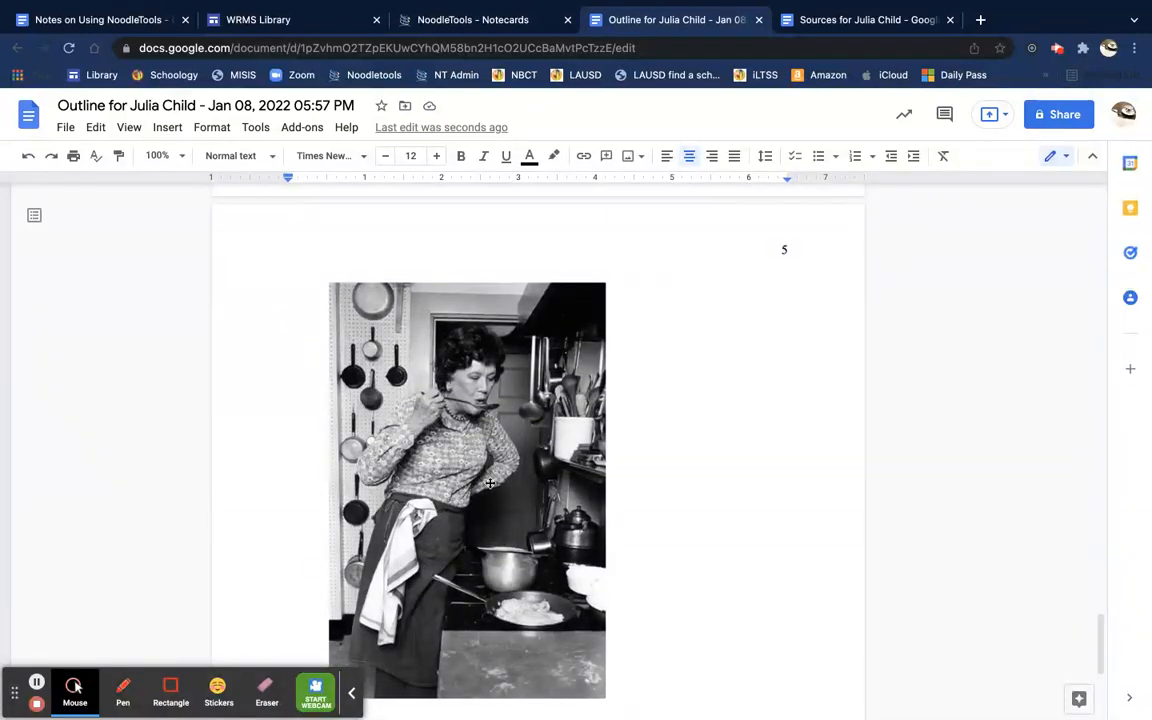
scroll(510, 469, down, 1)
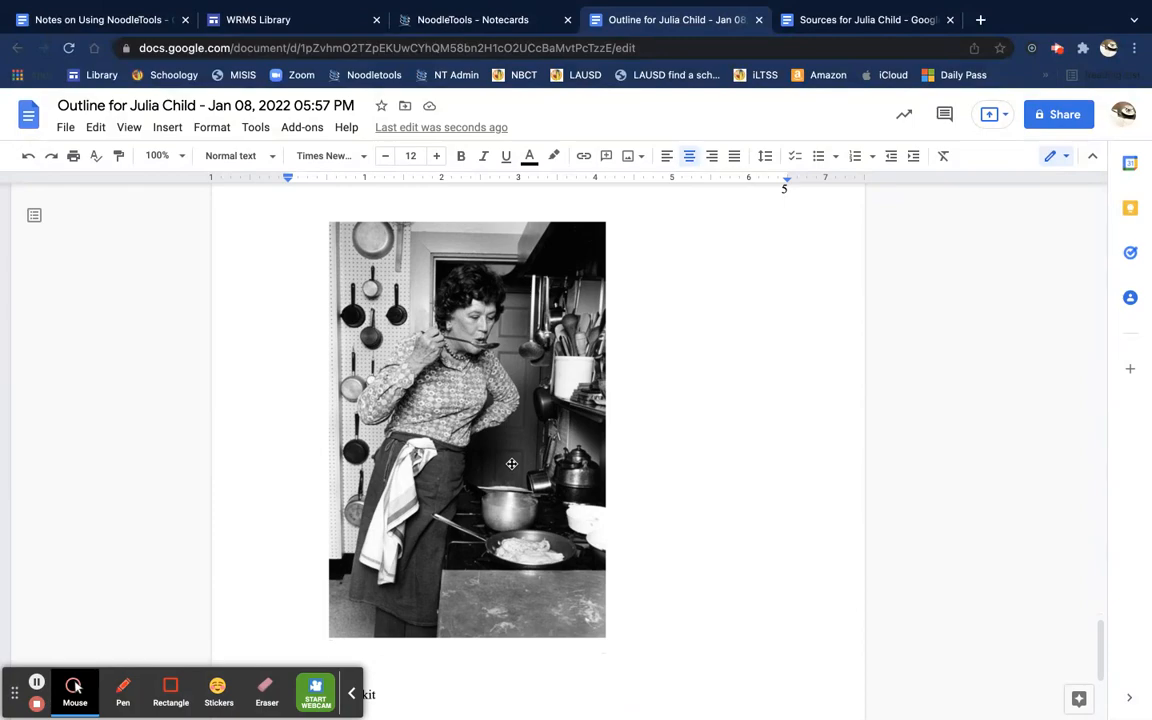
scroll(511, 463, up, 8)
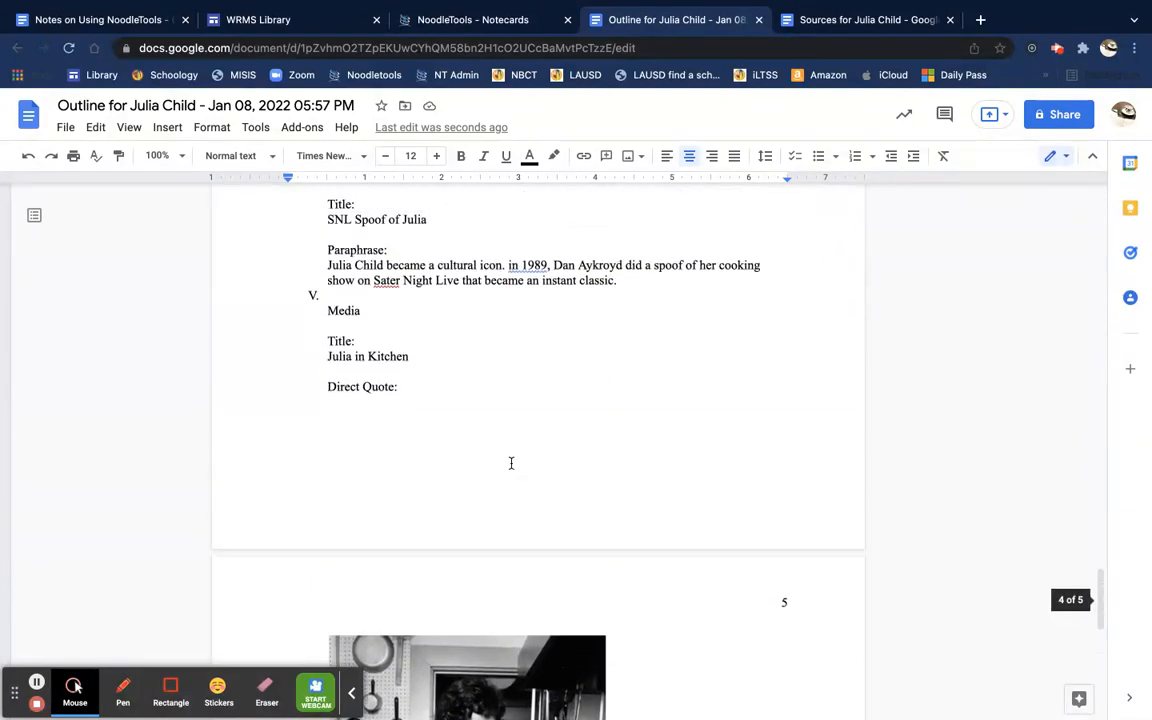
scroll(511, 462, up, 20)
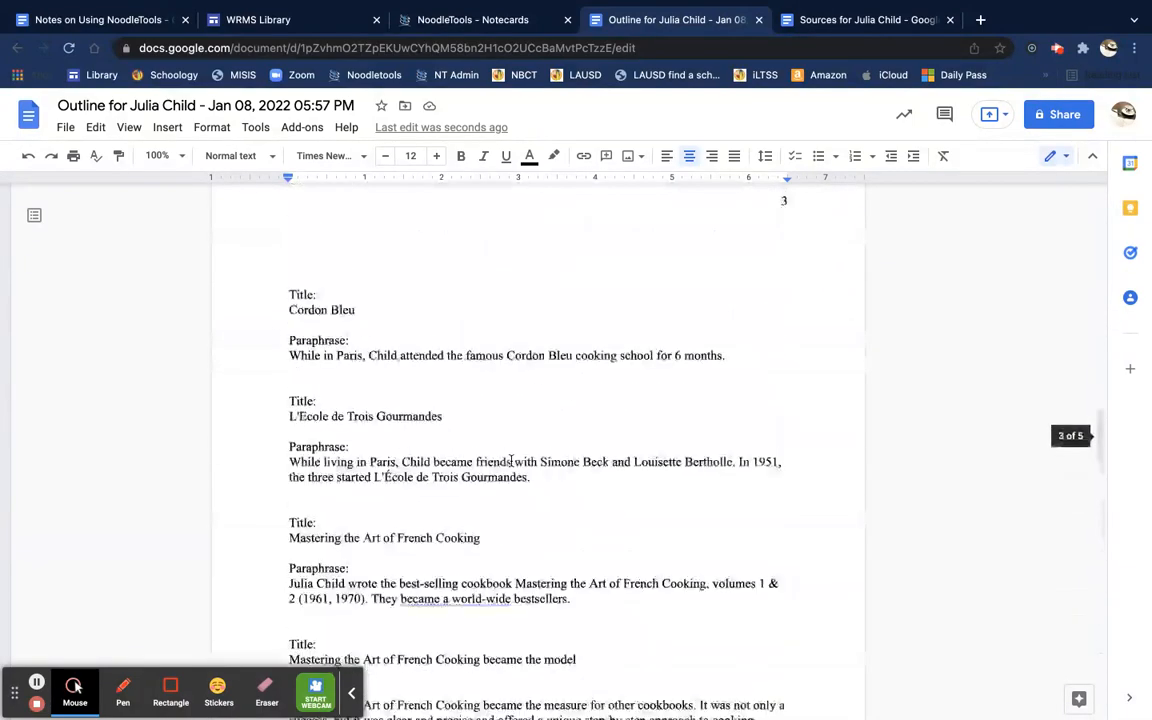
scroll(511, 461, up, 16)
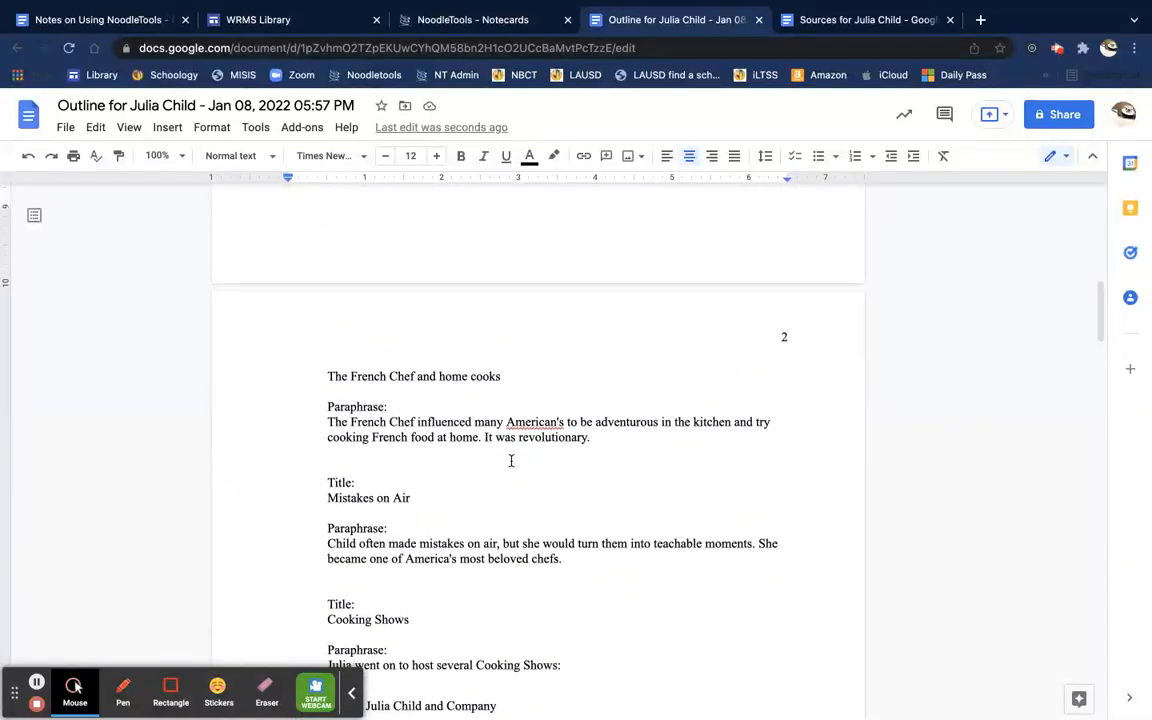
scroll(511, 461, up, 20)
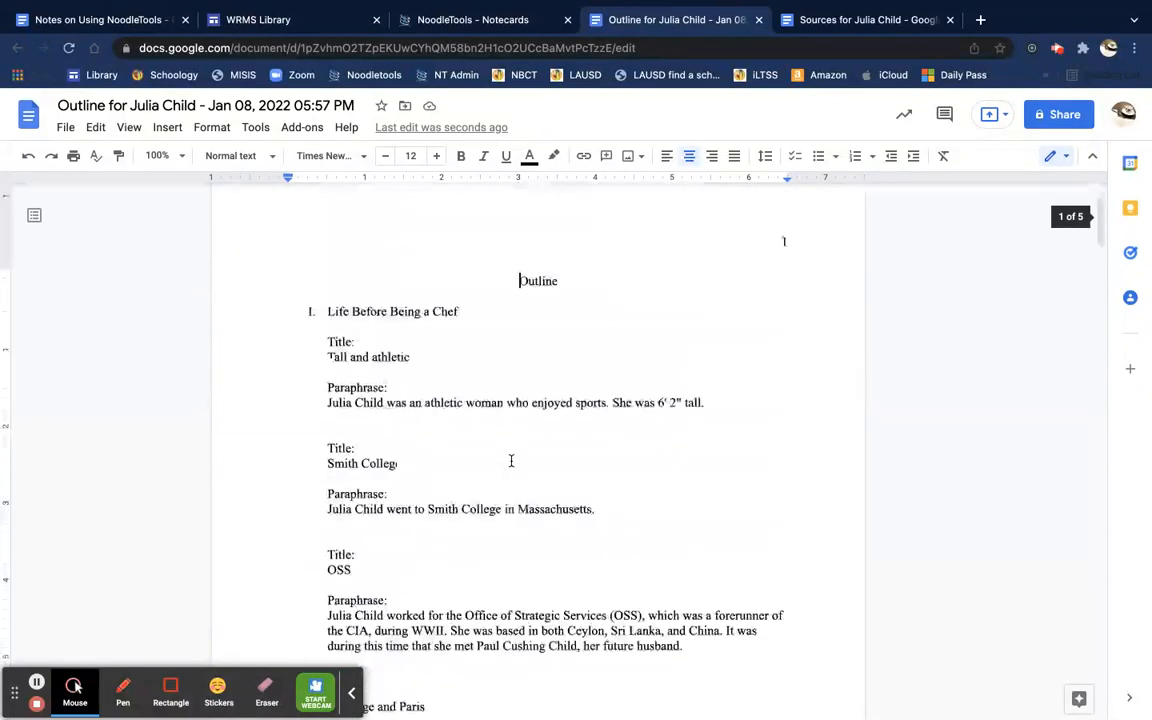
scroll(511, 461, down, 14)
scroll(511, 461, down, 6)
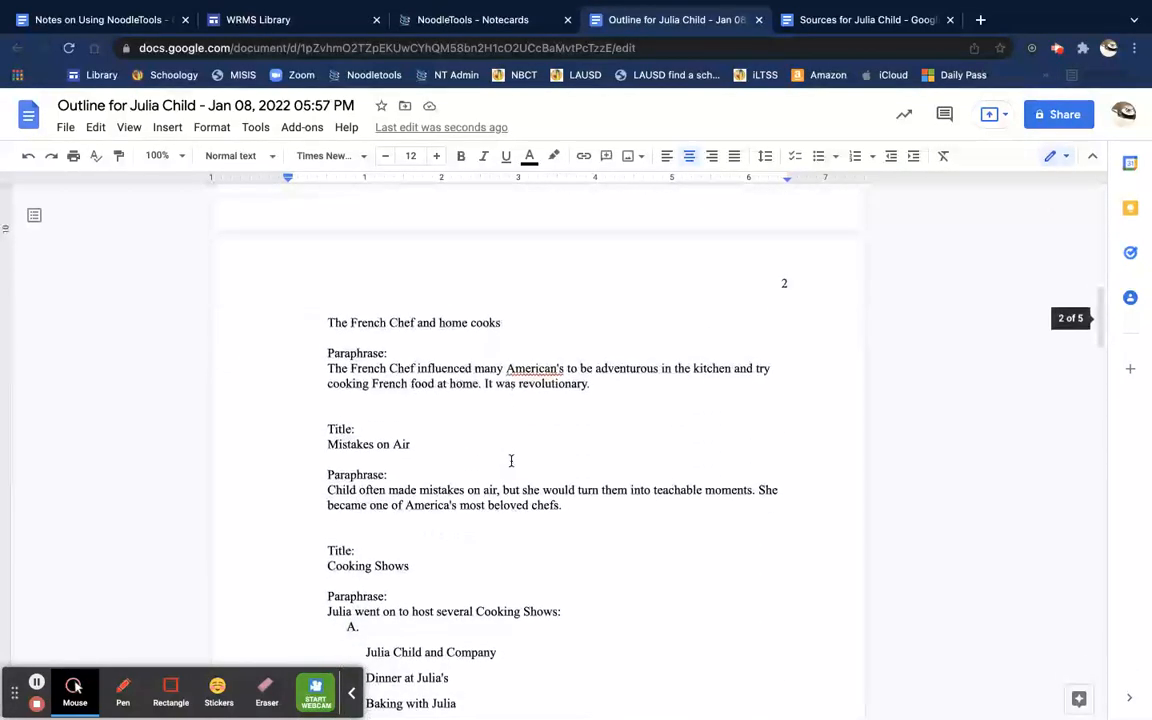
click(531, 355)
Step: Correct 'American's' to 'Americans' in the French Chef paraphrase, then go back to the NoodleTools notecards
click(578, 399)
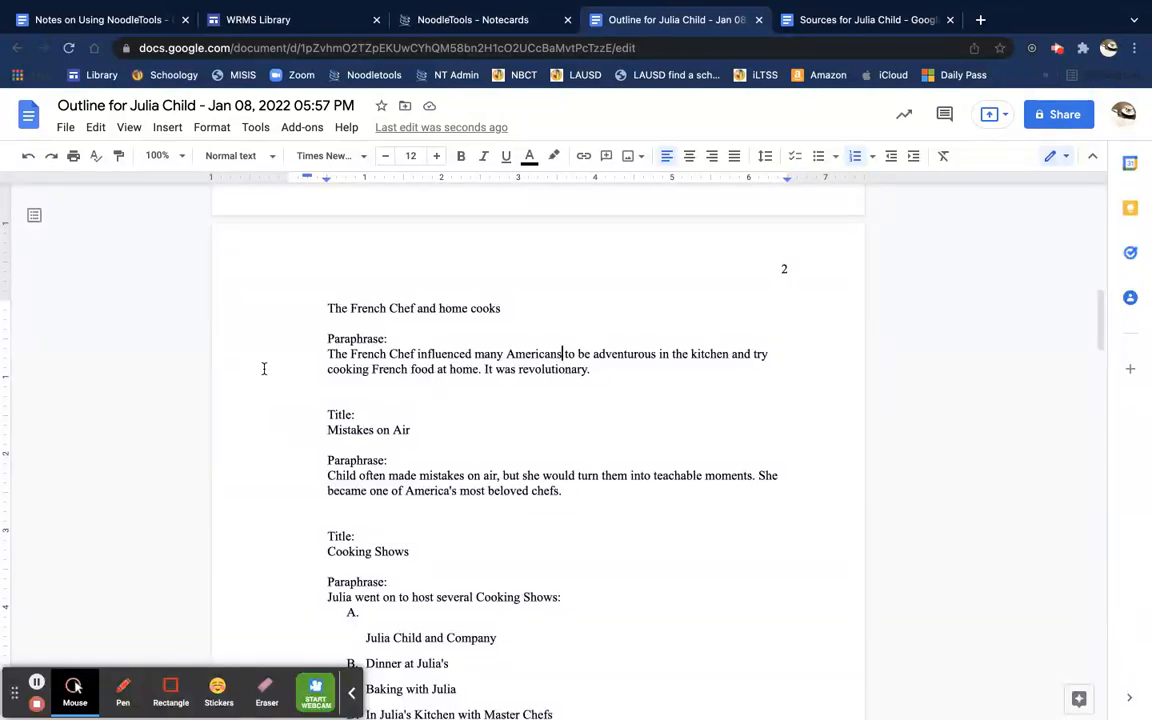
scroll(383, 496, up, 3)
scroll(383, 496, up, 5)
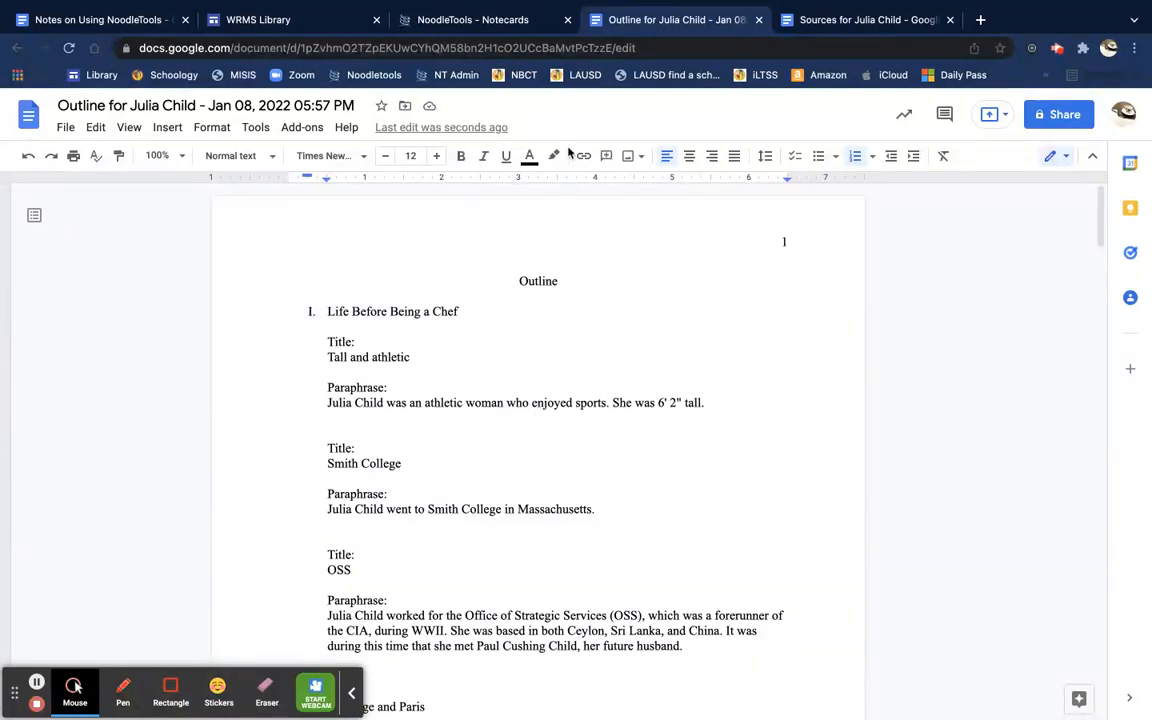
click(515, 22)
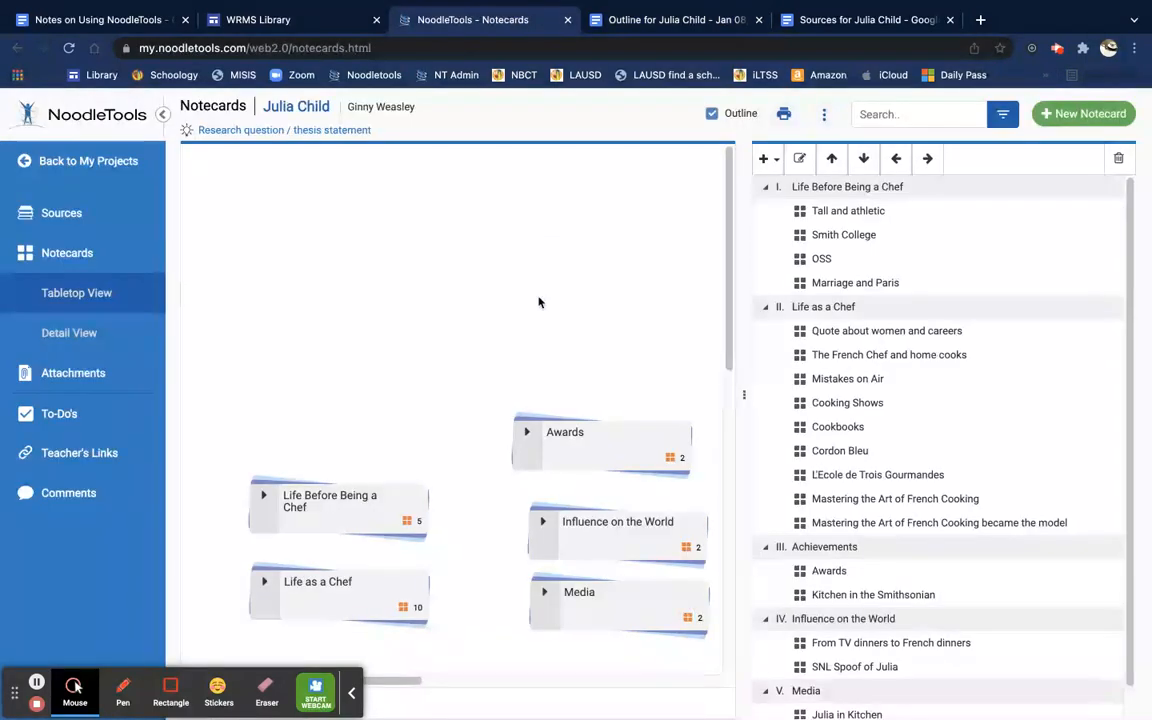
Step: Dismiss the Print/Export menu without exporting and sign out of NoodleTools
click(785, 116)
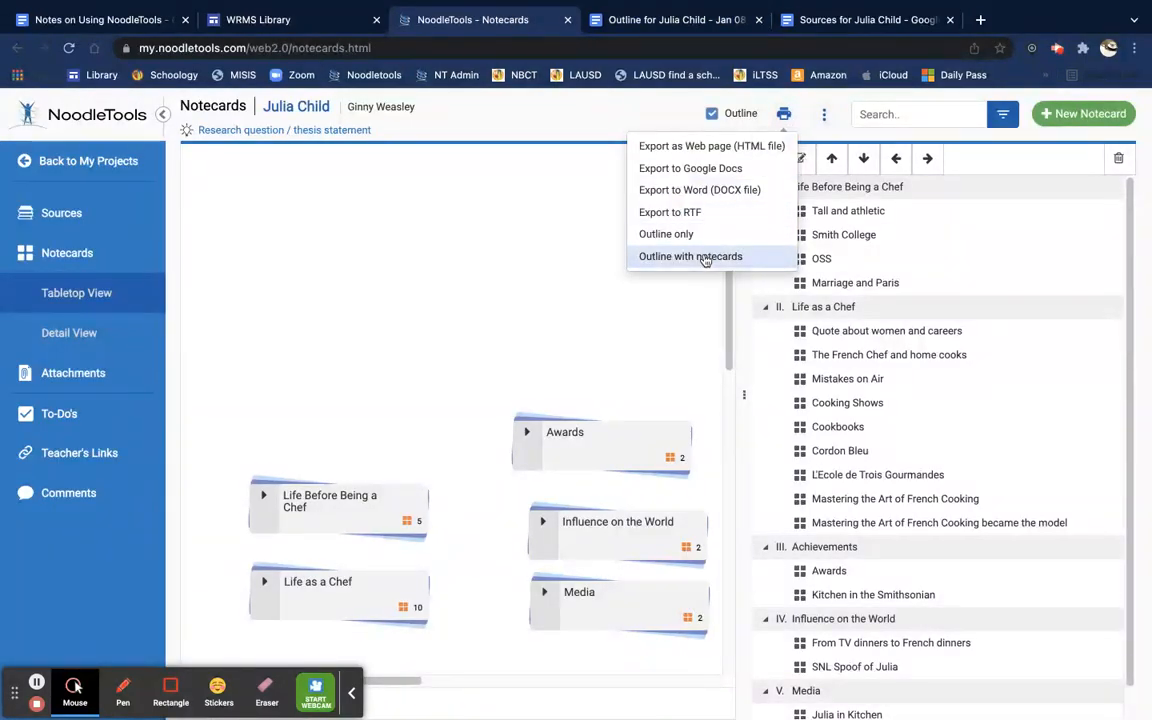
click(537, 271)
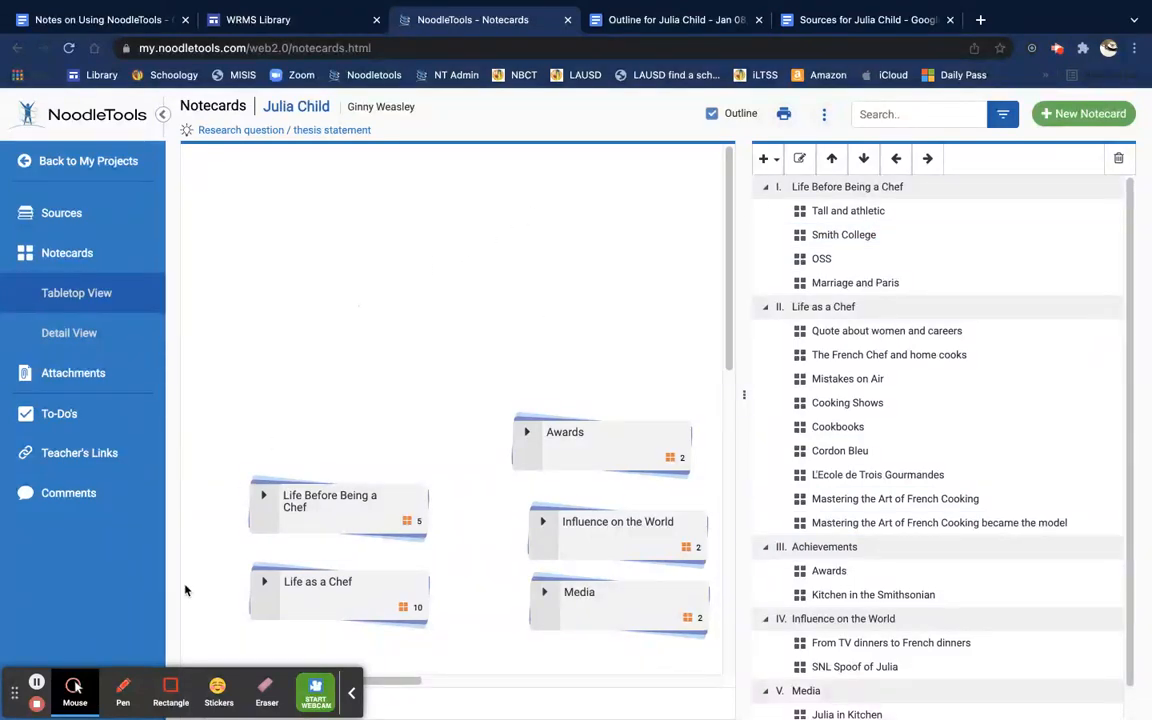
click(353, 696)
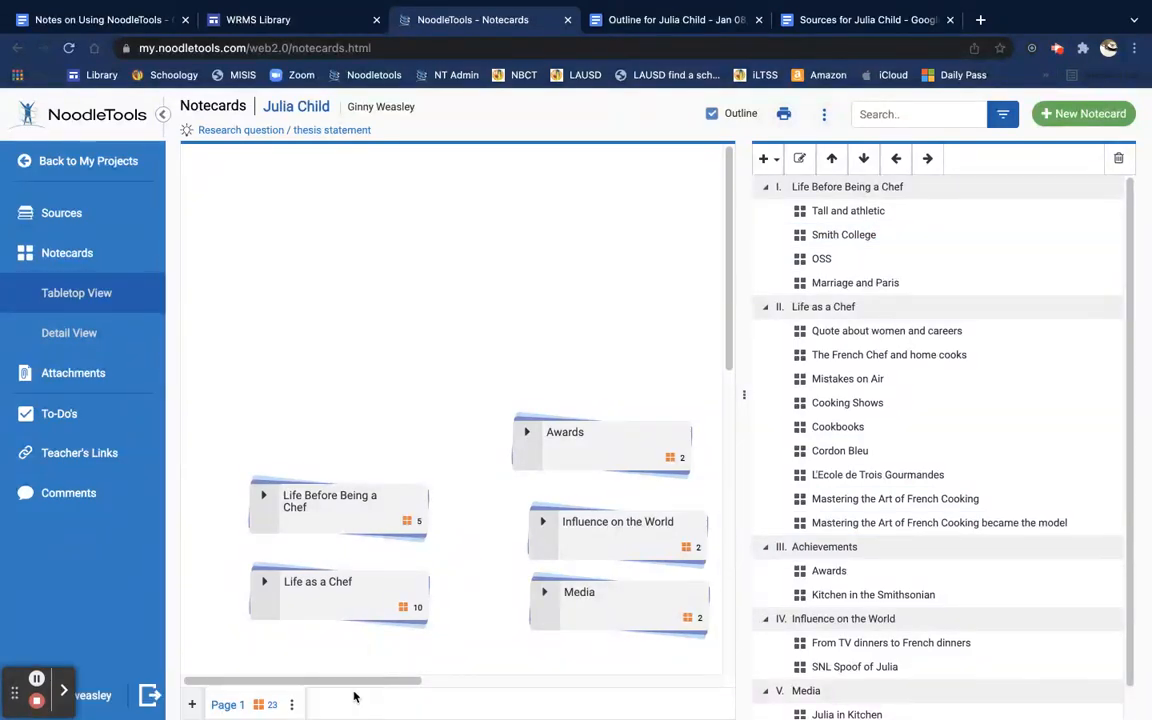
click(149, 697)
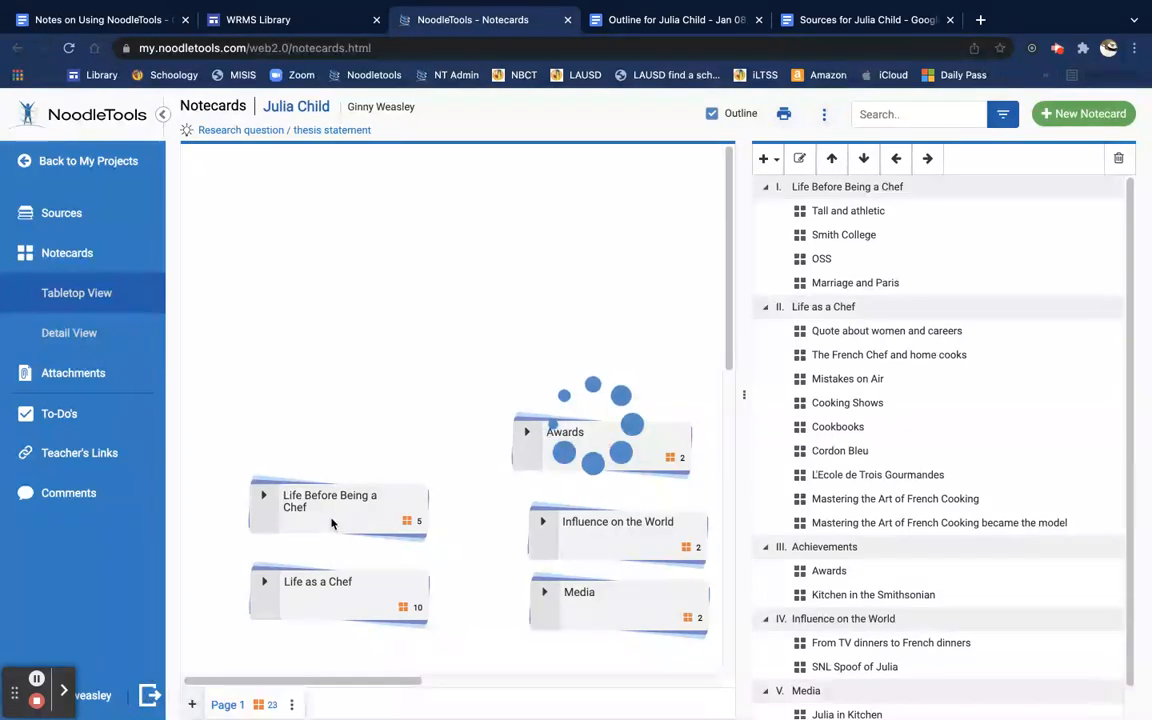